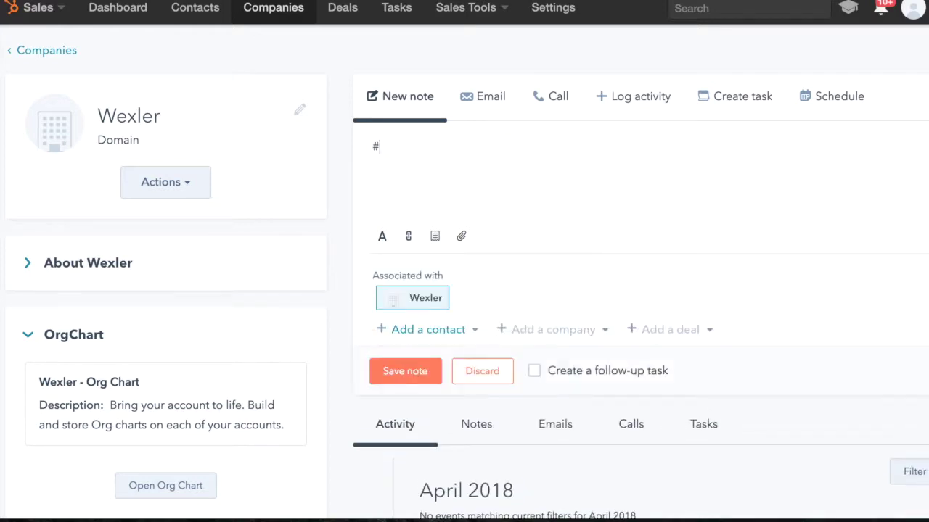
- Insert the SDR's - Qualifying Call snippet with call date 04/01/2018, 50 events and current-process notes
{"action": "type", "text": "sd"}
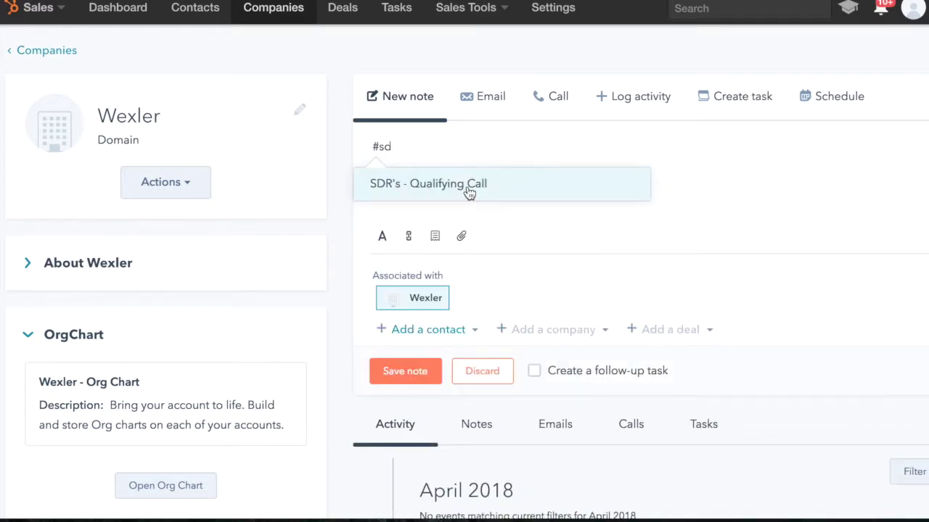
{"action": "left_click", "coordinate": [469, 187]}
{"action": "left_click", "coordinate": [403, 187]}
{"action": "type", "text": "04/"}
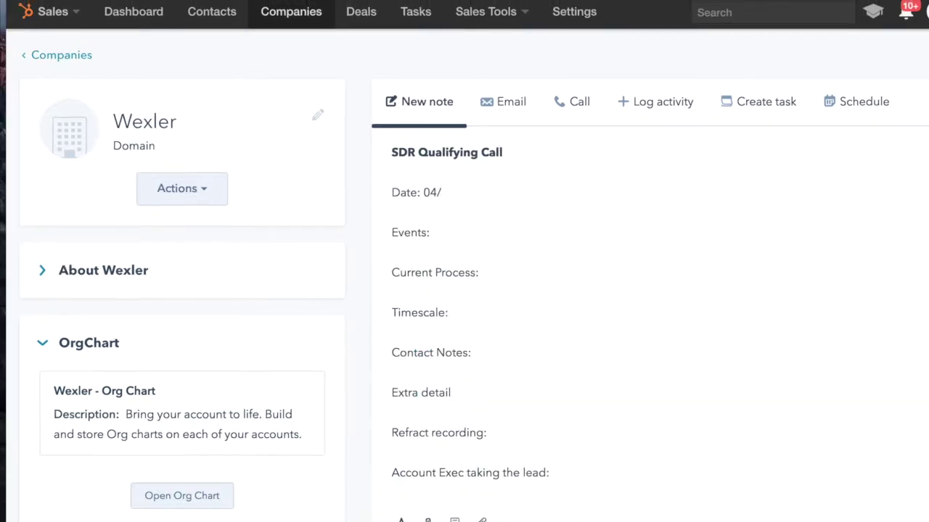
{"action": "type", "text": "01/2018"}
{"action": "left_click", "coordinate": [413, 226]}
{"action": "type", "text": "50  Current Process: - They currently use pen and Paper - Often the sa"}
{"action": "type", "text": "les reps themselves type up the leads straight into Hubspot"}
{"action": "key", "text": "Return"}
{"action": "type", "text": "- They are looking to reduce follow up time"}
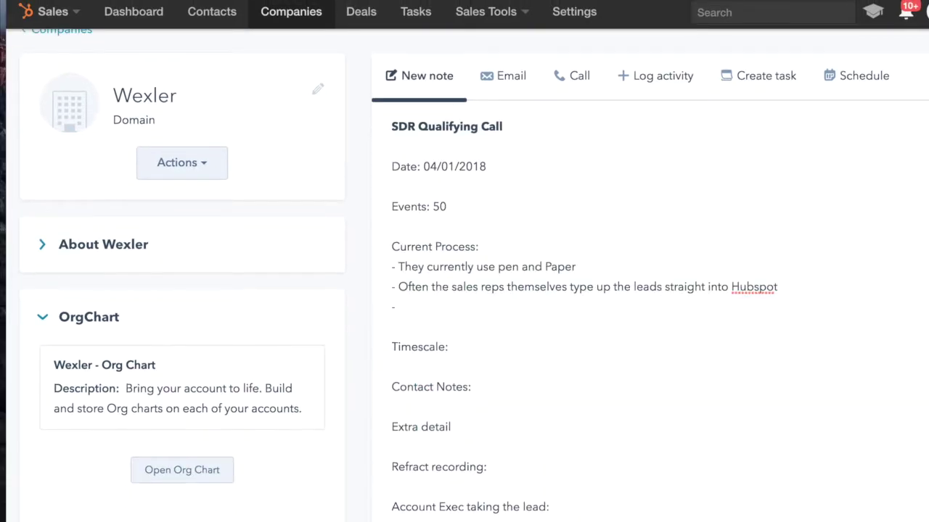
{"action": "type", "text": "  Timescale: - They would like to implement ahead of their next big event - All the key stakeholders need pulling together first"}
- Complete the timescale, contact notes and extra detail lines of the qualifying call note
{"action": "key", "text": "Down"}
{"action": "key", "text": "Down"}
{"action": "key", "text": "Return"}
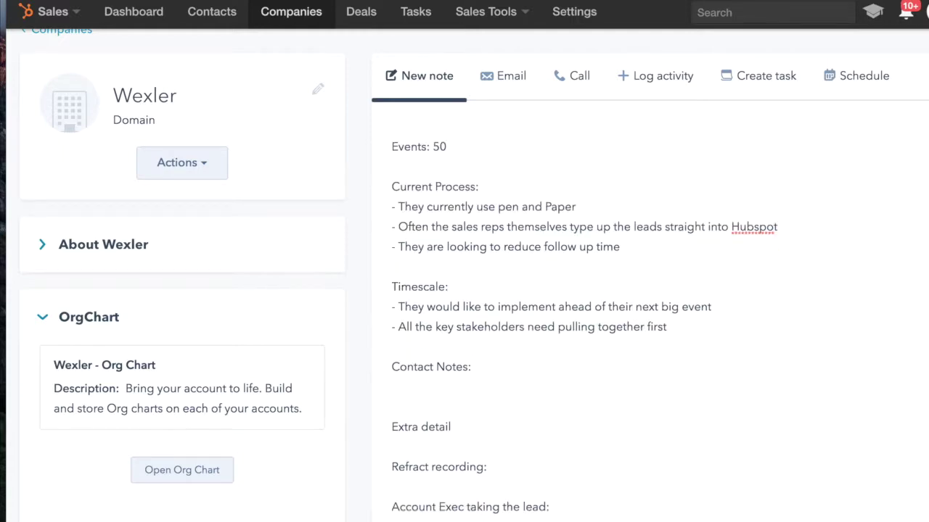
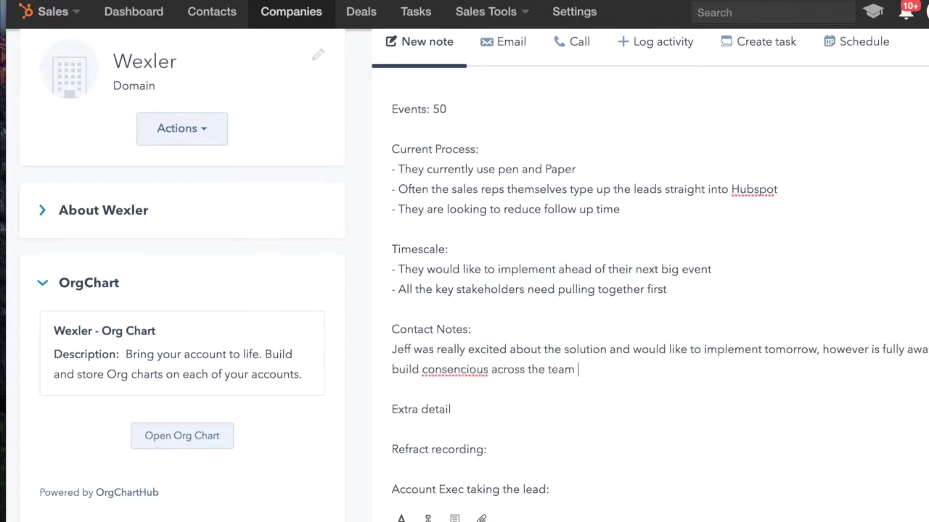
{"action": "key", "text": "Down"}
{"action": "key", "text": "Down"}
{"action": "key", "text": "Down"}
- Link the word Refract to the pasted call recording address
{"action": "key", "text": "Down"}
{"action": "key", "text": "Down"}
{"action": "type", "text": "R"}
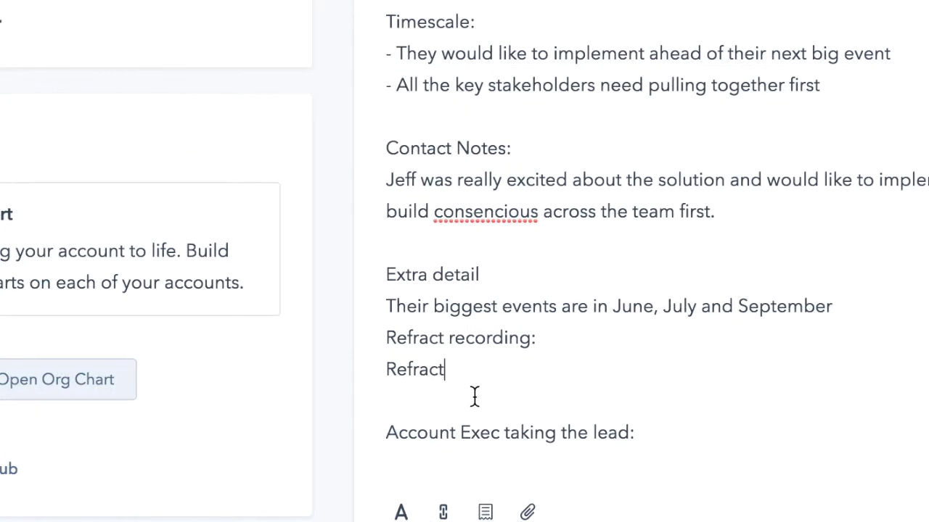
{"action": "left_click", "coordinate": [530, 513]}
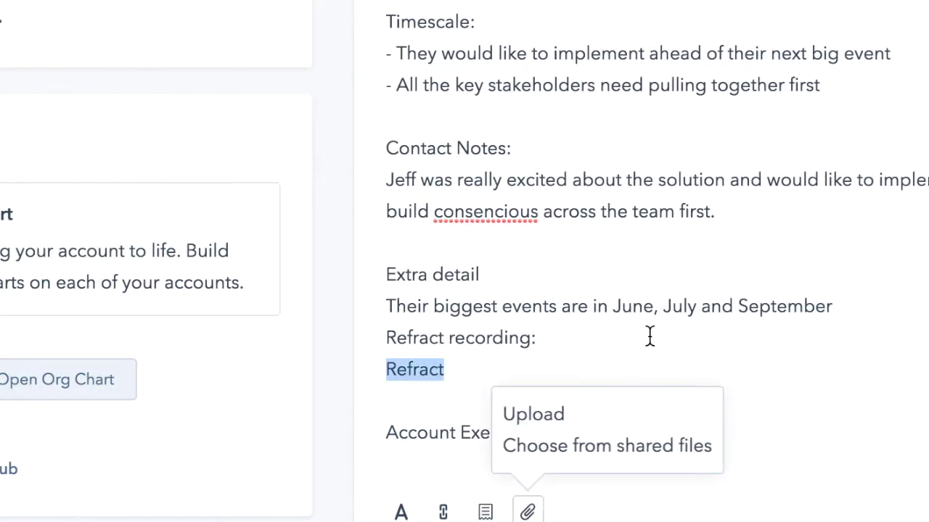
{"action": "left_click", "coordinate": [443, 512]}
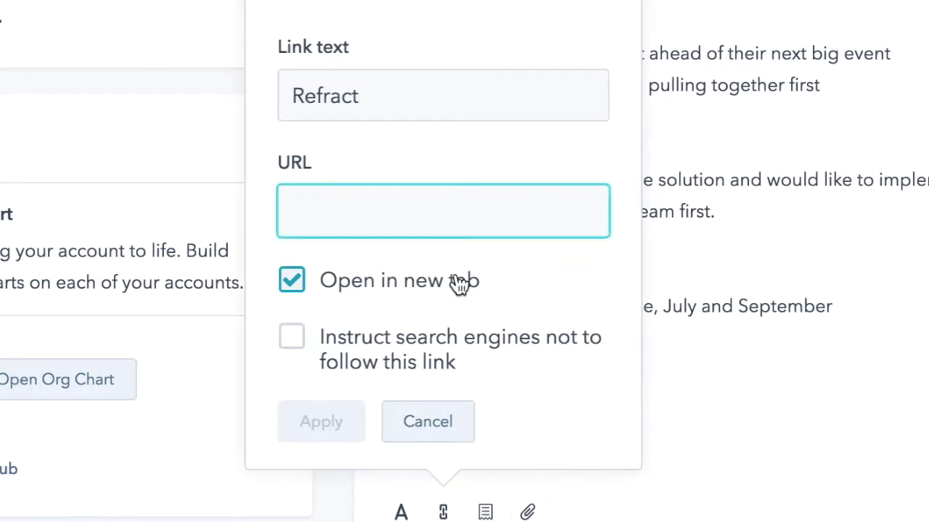
{"action": "key", "text": "ctrl+v"}
{"action": "key", "text": "Return"}
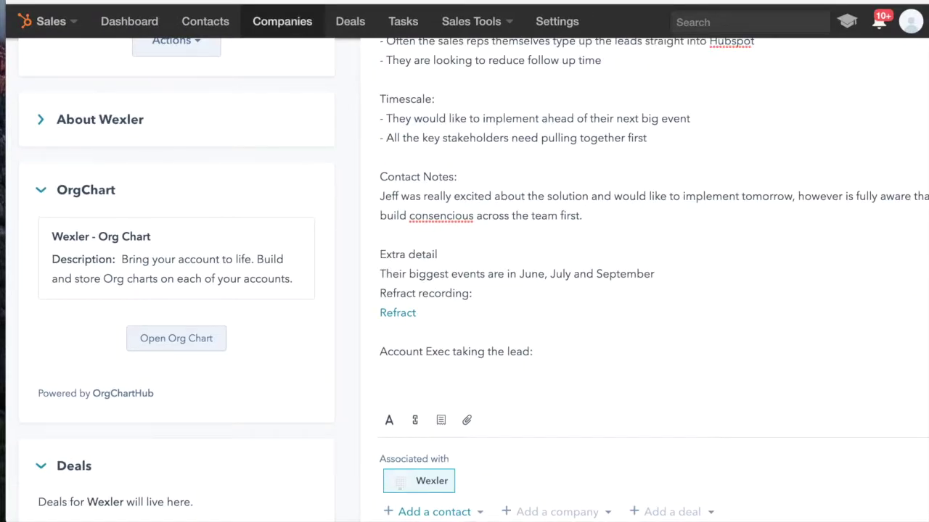
{"action": "type", "text": "simon"}
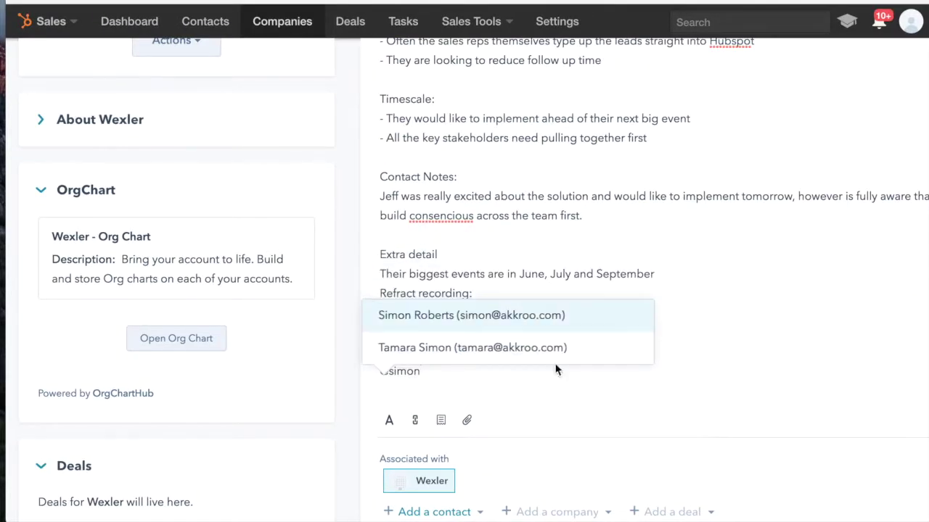
{"action": "left_click", "coordinate": [525, 319]}
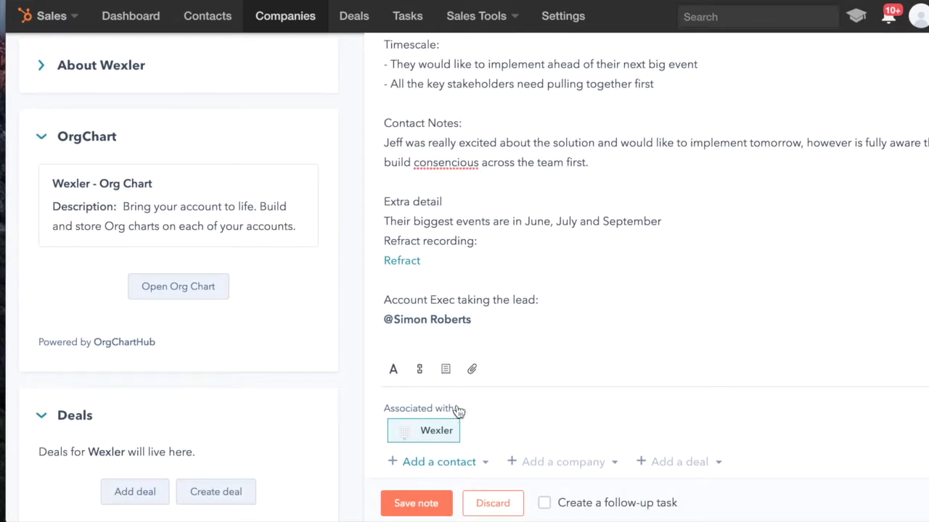
{"action": "left_click", "coordinate": [420, 502]}
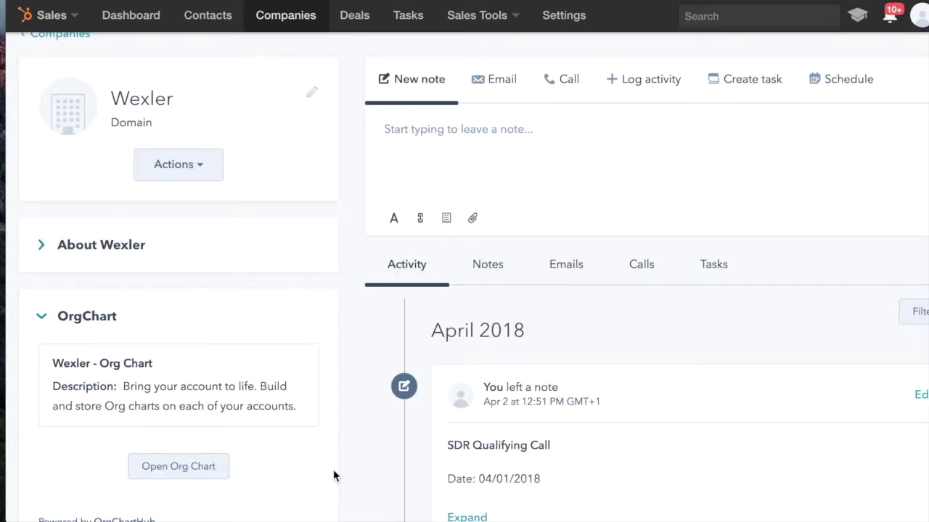
- Start Wexler's org chart with the Head of EMEA Events contact tagged as Champion
{"action": "left_click", "coordinate": [195, 476]}
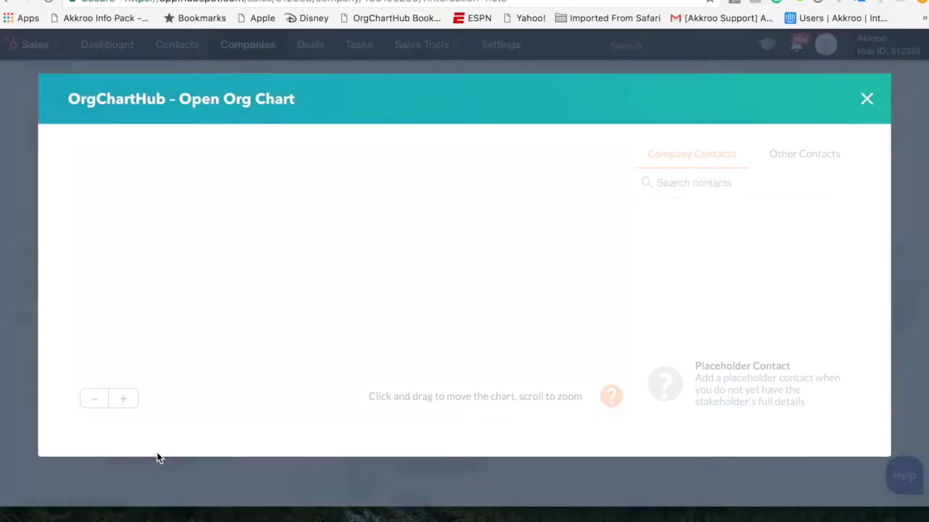
{"action": "left_click", "coordinate": [385, 320]}
{"action": "scroll", "coordinate": [804, 269], "scroll_direction": "down", "scroll_amount": 3}
{"action": "left_click", "coordinate": [803, 269]}
{"action": "left_click", "coordinate": [247, 244]}
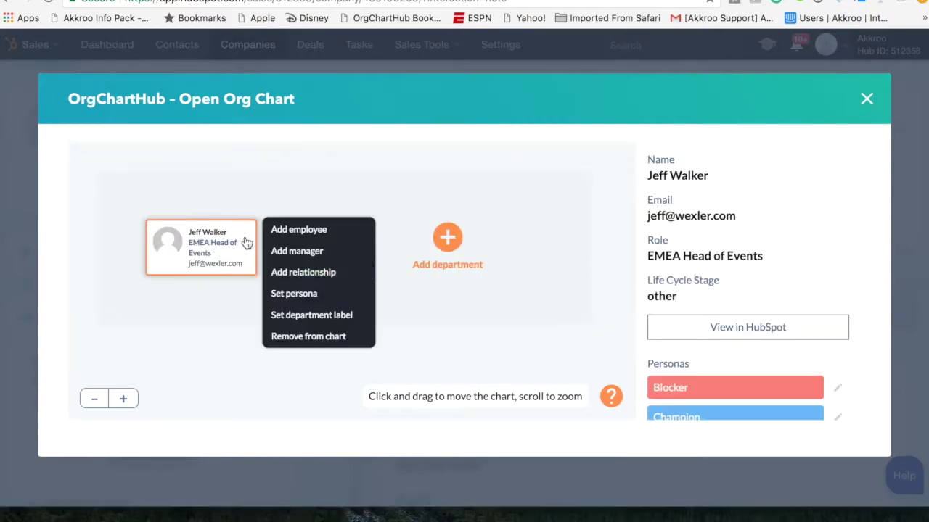
{"action": "left_click", "coordinate": [297, 293]}
{"action": "left_click", "coordinate": [319, 250]}
- Add the contact's manager above them and a placeholder employee under the manager
{"action": "scroll", "coordinate": [740, 276], "scroll_direction": "down", "scroll_amount": 3}
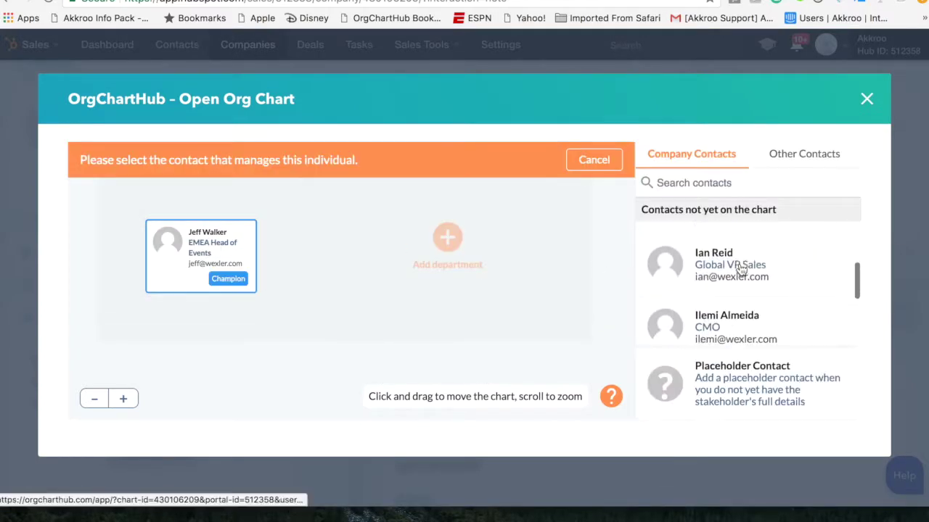
{"action": "scroll", "coordinate": [740, 276], "scroll_direction": "down", "scroll_amount": 2}
{"action": "left_click", "coordinate": [740, 269]}
{"action": "left_click", "coordinate": [233, 255]}
{"action": "left_click", "coordinate": [309, 230]}
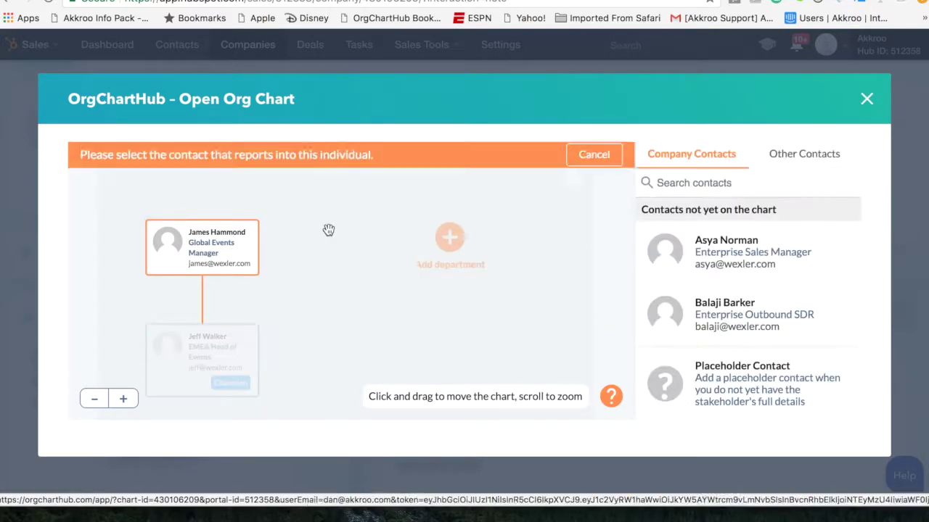
{"action": "left_click", "coordinate": [740, 377]}
- Title the placeholder Head of Events North America, save it, and close the chart
{"action": "left_click", "coordinate": [677, 324]}
{"action": "type", "text": "Head of Events North America"}
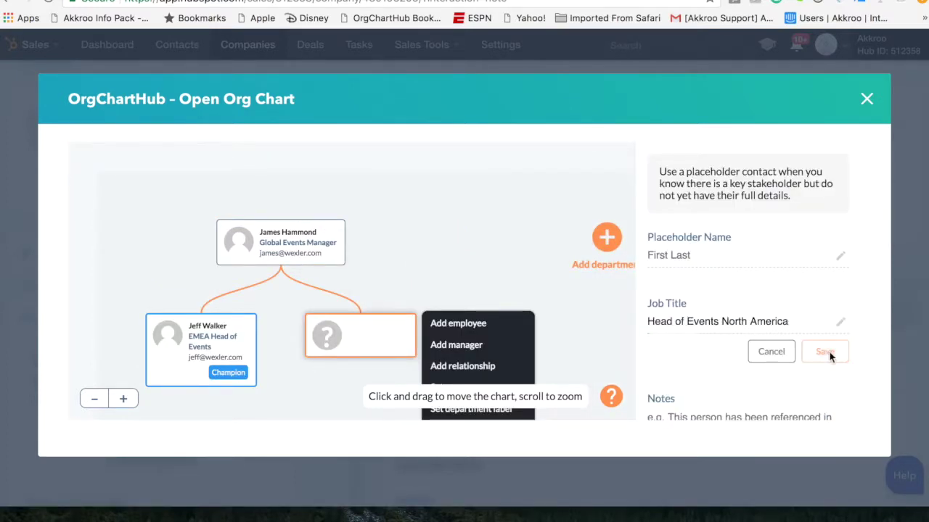
{"action": "left_click", "coordinate": [825, 352]}
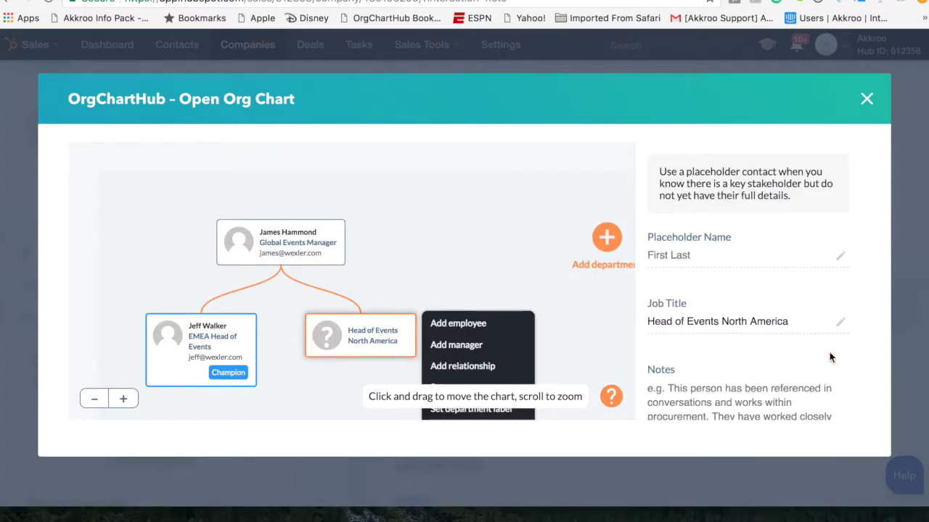
{"action": "left_click", "coordinate": [555, 294]}
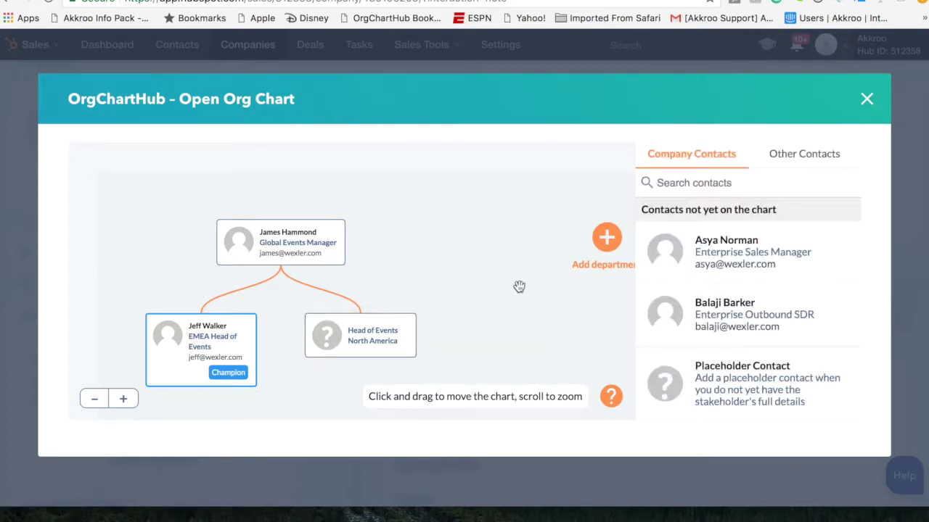
{"action": "left_click", "coordinate": [868, 99]}
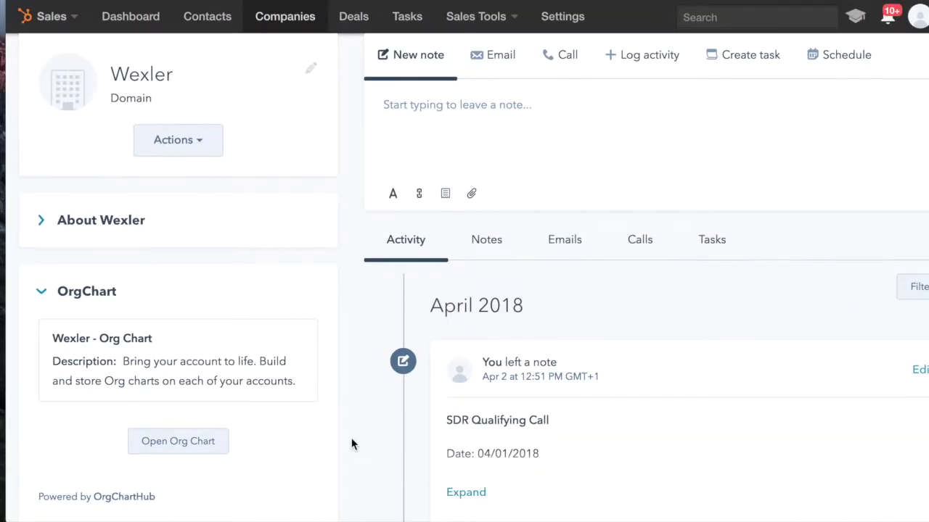
- Start a Wexler deal with Mobile as best number plus contact, event size and timing details
{"action": "scroll", "coordinate": [351, 444], "scroll_direction": "down", "scroll_amount": 1}
{"action": "scroll", "coordinate": [351, 444], "scroll_direction": "down", "scroll_amount": 2}
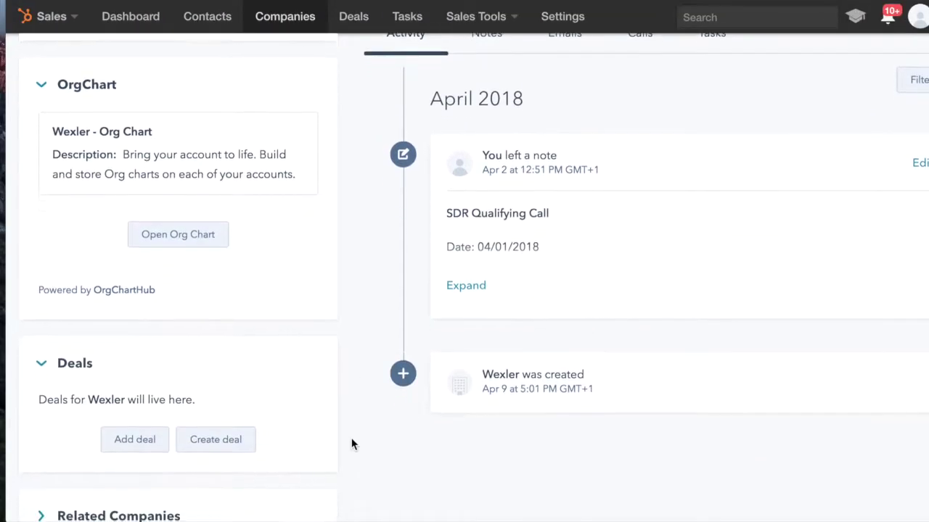
{"action": "scroll", "coordinate": [351, 444], "scroll_direction": "down", "scroll_amount": 2}
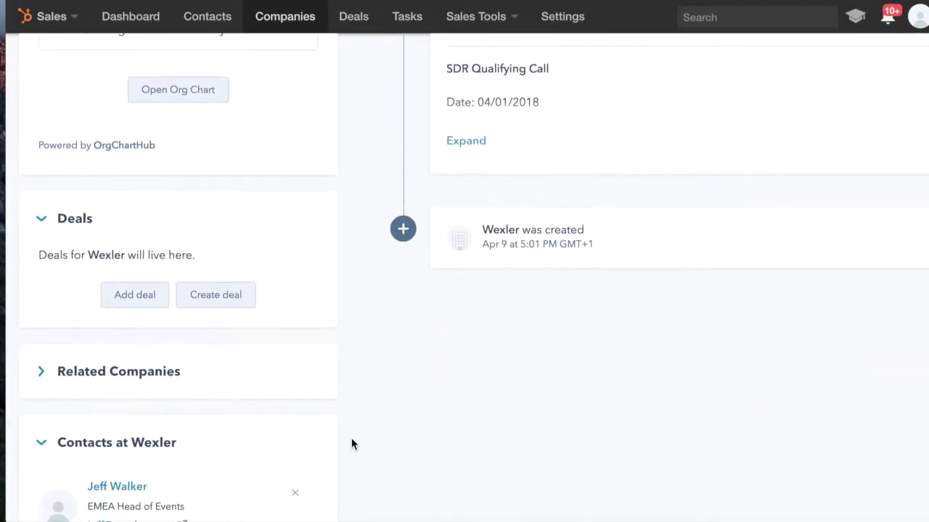
{"action": "left_click", "coordinate": [220, 292]}
{"action": "scroll", "coordinate": [566, 286], "scroll_direction": "down", "scroll_amount": 5}
{"action": "scroll", "coordinate": [566, 287], "scroll_direction": "down", "scroll_amount": 5}
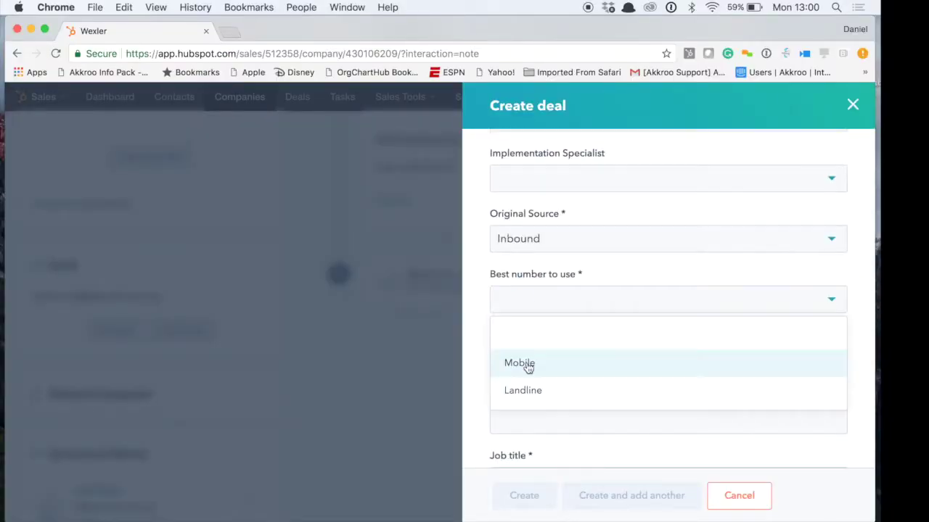
{"action": "left_click", "coordinate": [518, 363]}
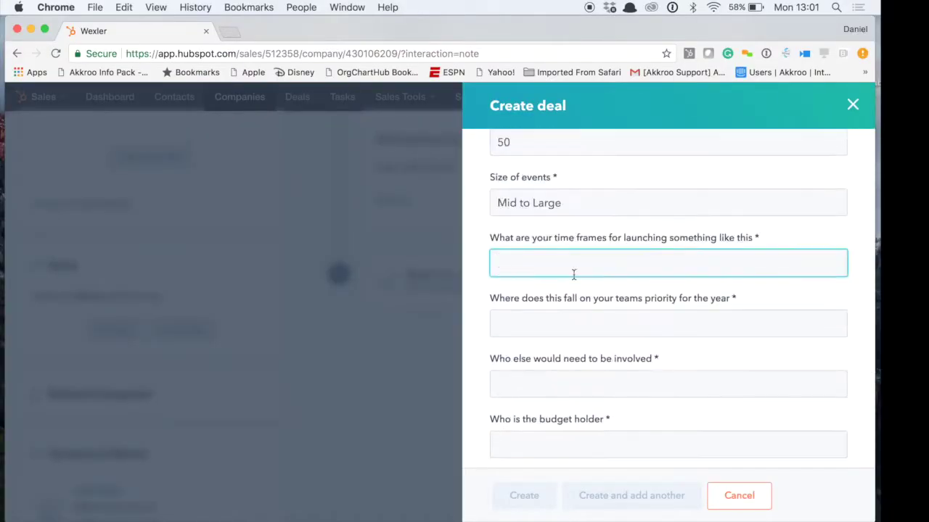
- Set event type Tier A and leads collected 101-200, then create the deal
{"action": "key", "text": "Tab"}
{"action": "type", "text": "Tier"}
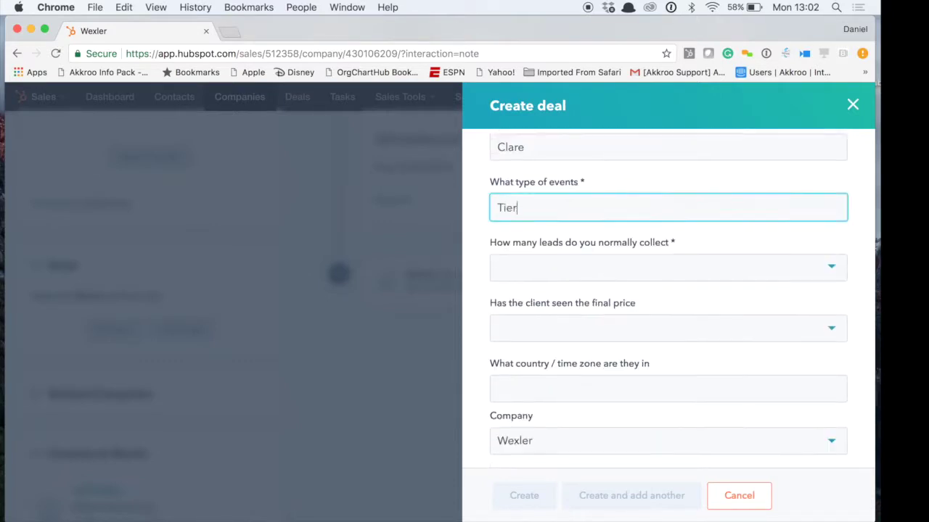
{"action": "type", "text": " A"}
{"action": "key", "text": "Tab"}
{"action": "key", "text": "Down"}
{"action": "key", "text": "Return"}
{"action": "left_click", "coordinate": [553, 497]}
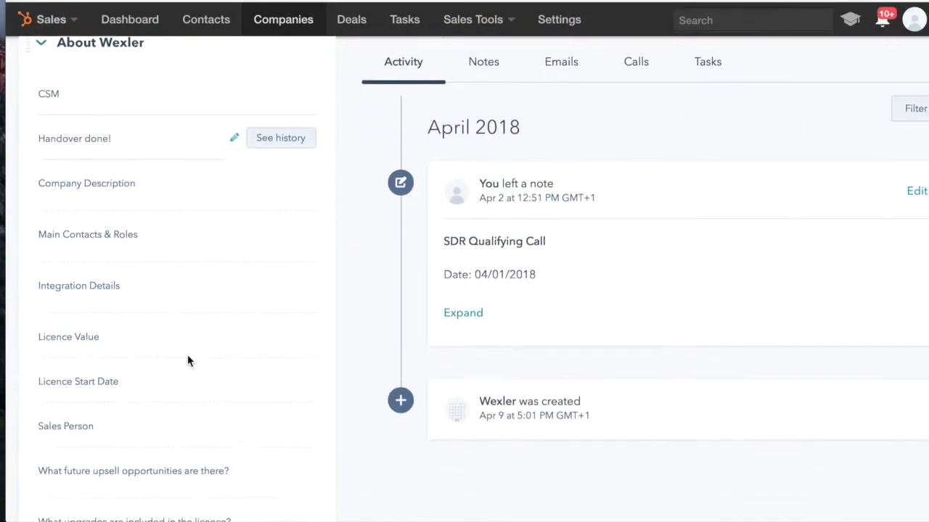
- Set lifecycle stage Sales qualified lead and the account exec as company owner, then save
{"action": "scroll", "coordinate": [187, 361], "scroll_direction": "down", "scroll_amount": 3}
{"action": "scroll", "coordinate": [145, 327], "scroll_direction": "down", "scroll_amount": 2}
{"action": "left_click", "coordinate": [80, 299]}
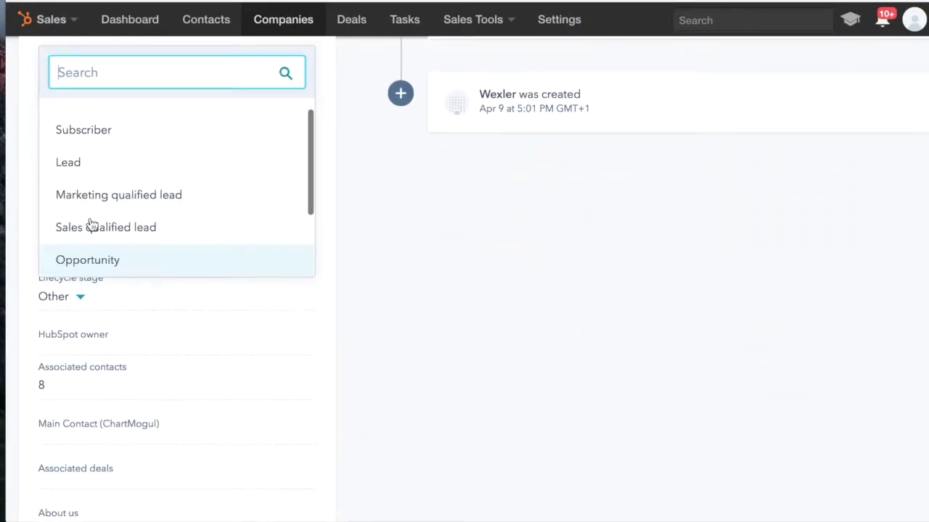
{"action": "left_click", "coordinate": [98, 228]}
{"action": "scroll", "coordinate": [164, 365], "scroll_direction": "down", "scroll_amount": 2}
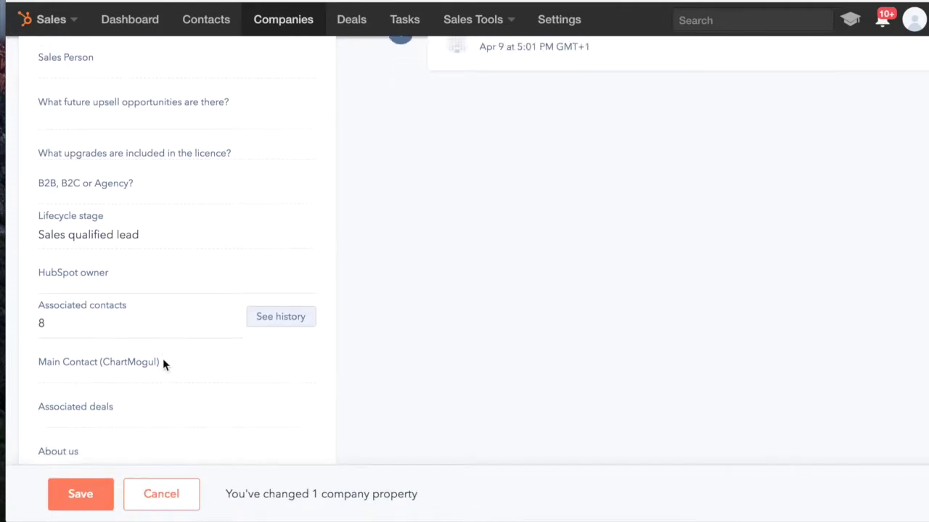
{"action": "left_click", "coordinate": [127, 282]}
{"action": "type", "text": "simon"}
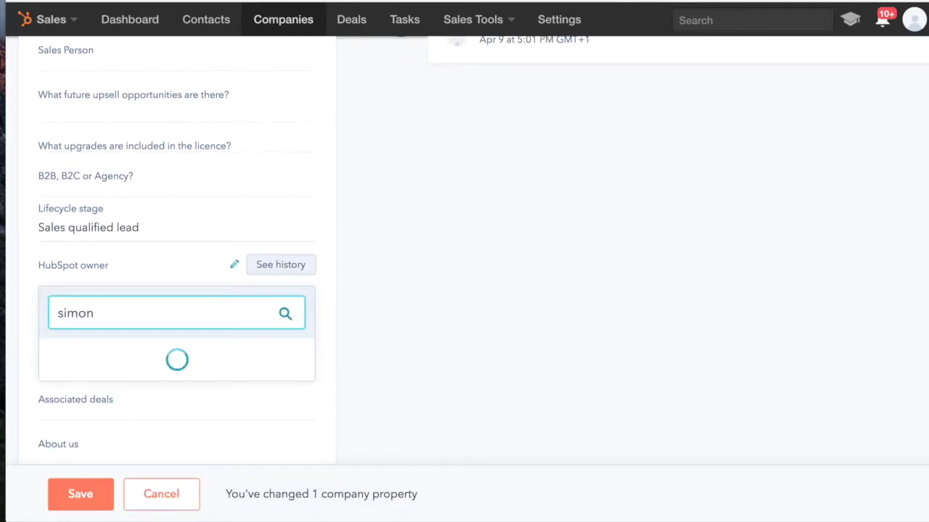
{"action": "left_click", "coordinate": [99, 372]}
{"action": "left_click", "coordinate": [79, 497]}
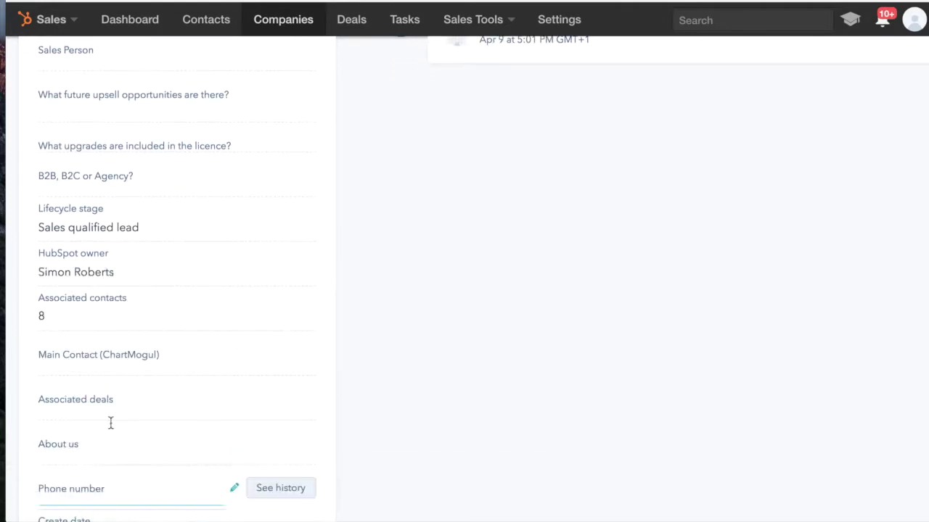
- Tag the Global Events Manager as Influencer in Wexler's org chart
{"action": "scroll", "coordinate": [168, 385], "scroll_direction": "up", "scroll_amount": 10}
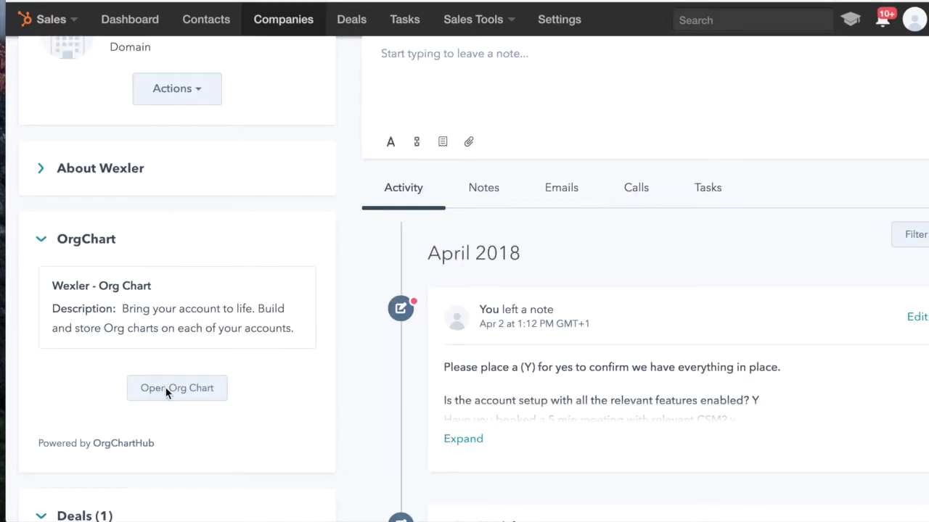
{"action": "left_click", "coordinate": [171, 392]}
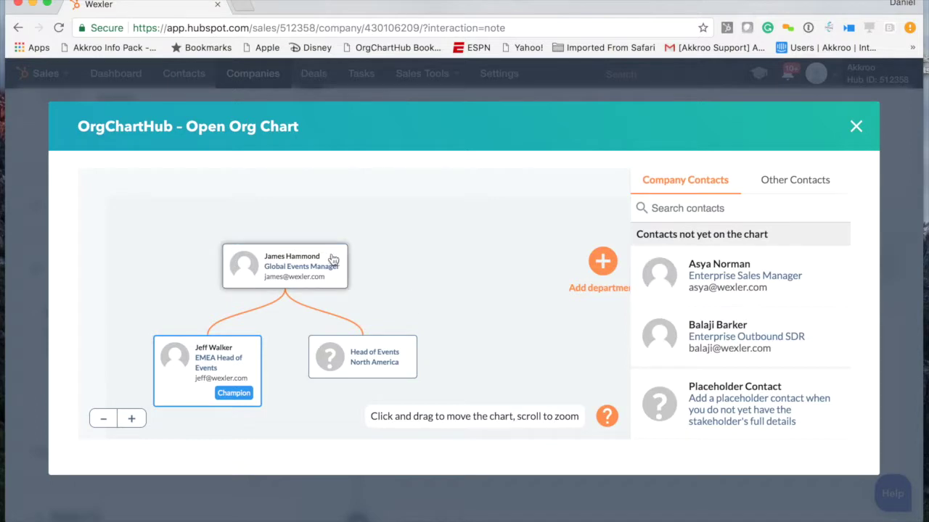
{"action": "right_click", "coordinate": [333, 259]}
{"action": "left_click", "coordinate": [402, 292]}
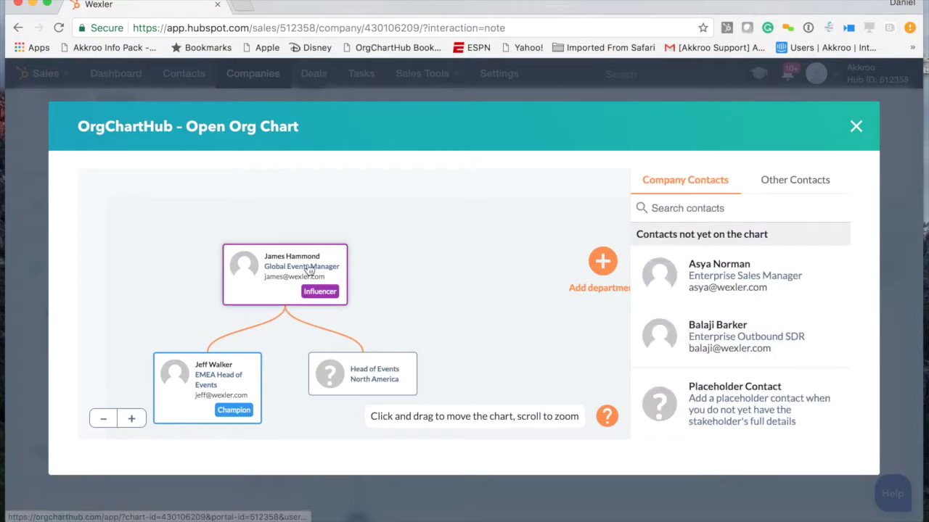
- Add the CMO as the Global Events Manager's manager
{"action": "right_click", "coordinate": [341, 254]}
{"action": "left_click", "coordinate": [394, 272]}
{"action": "scroll", "coordinate": [714, 317], "scroll_direction": "down", "scroll_amount": 3}
{"action": "scroll", "coordinate": [713, 317], "scroll_direction": "down", "scroll_amount": 2}
{"action": "left_click", "coordinate": [713, 317]}
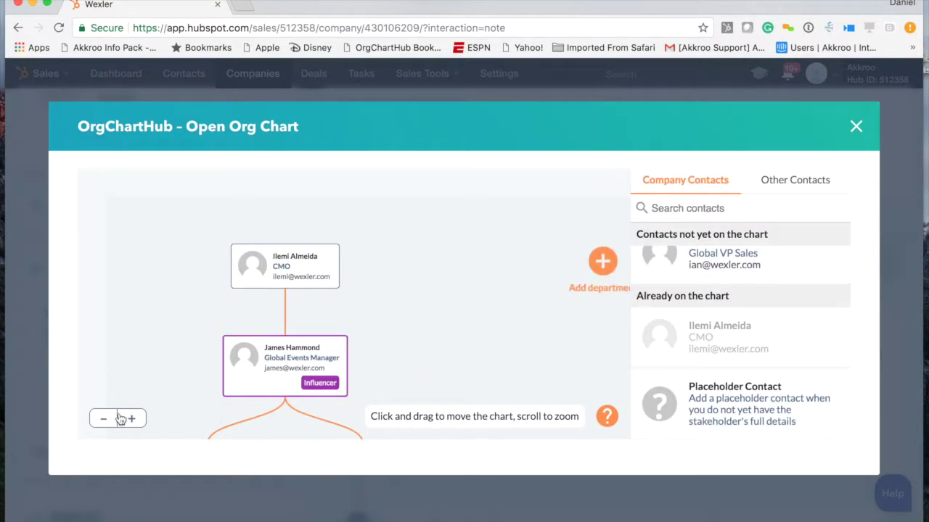
- Add a Head of CRM department head tagged as Champion
{"action": "left_click", "coordinate": [498, 224]}
{"action": "scroll", "coordinate": [737, 291], "scroll_direction": "up", "scroll_amount": 2}
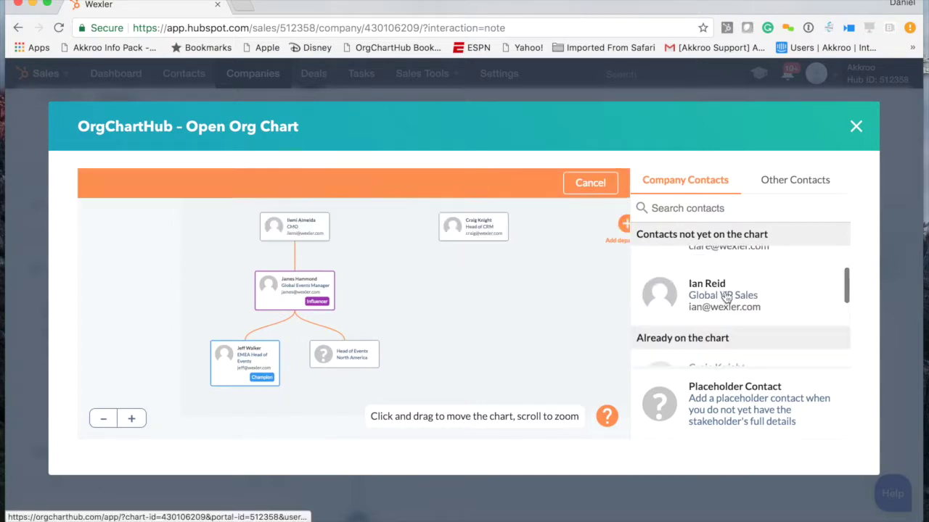
{"action": "left_click", "coordinate": [707, 211]}
{"action": "right_click", "coordinate": [472, 226]}
{"action": "left_click", "coordinate": [532, 258]}
{"action": "left_click", "coordinate": [545, 235]}
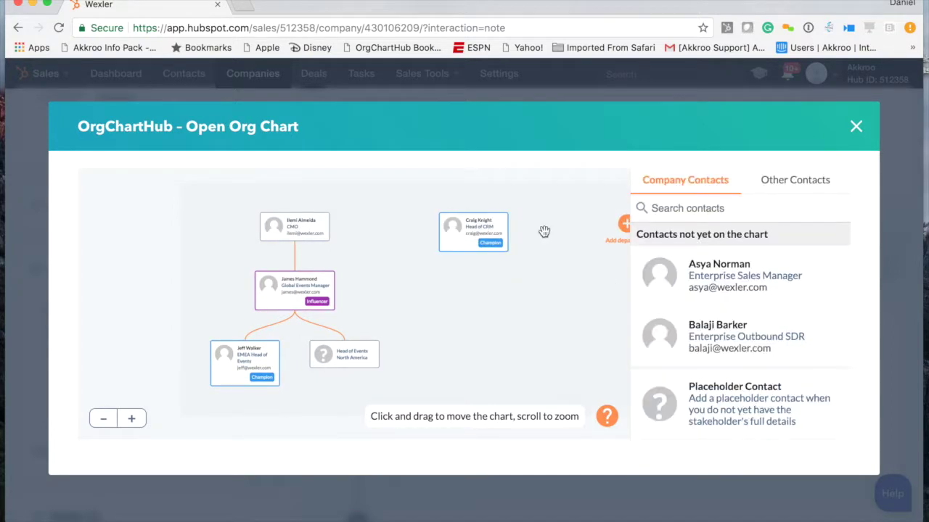
- Add a Global VP Sales department with VP Sales North America reporting, then set the CMO's persona
{"action": "left_click", "coordinate": [565, 220]}
{"action": "scroll", "coordinate": [668, 326], "scroll_direction": "down", "scroll_amount": 2}
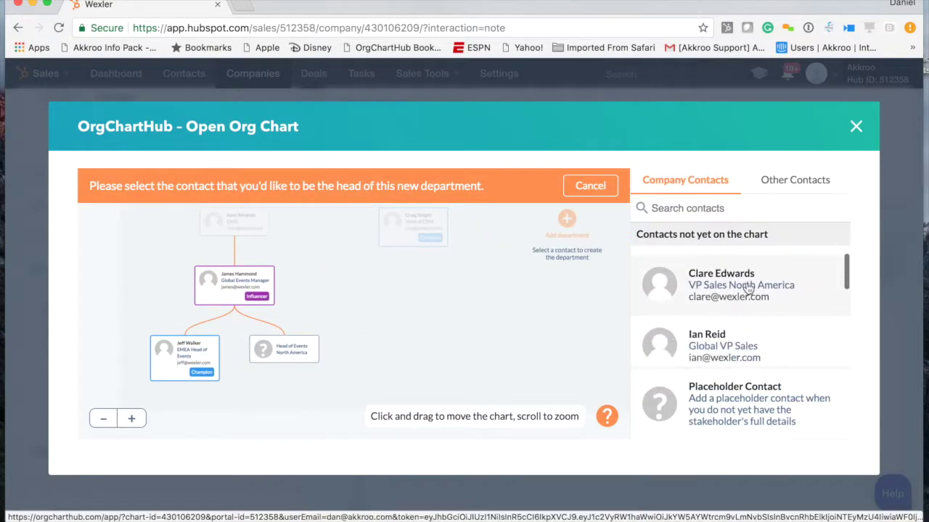
{"action": "left_click", "coordinate": [719, 344]}
{"action": "right_click", "coordinate": [570, 220]}
{"action": "left_click", "coordinate": [603, 212]}
{"action": "scroll", "coordinate": [726, 305], "scroll_direction": "down", "scroll_amount": 1}
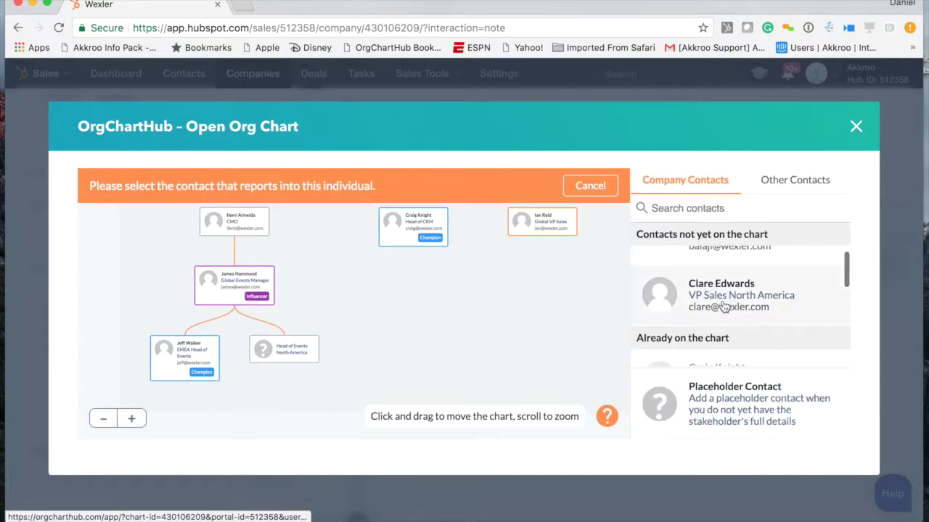
{"action": "left_click", "coordinate": [722, 257]}
{"action": "right_click", "coordinate": [249, 224]}
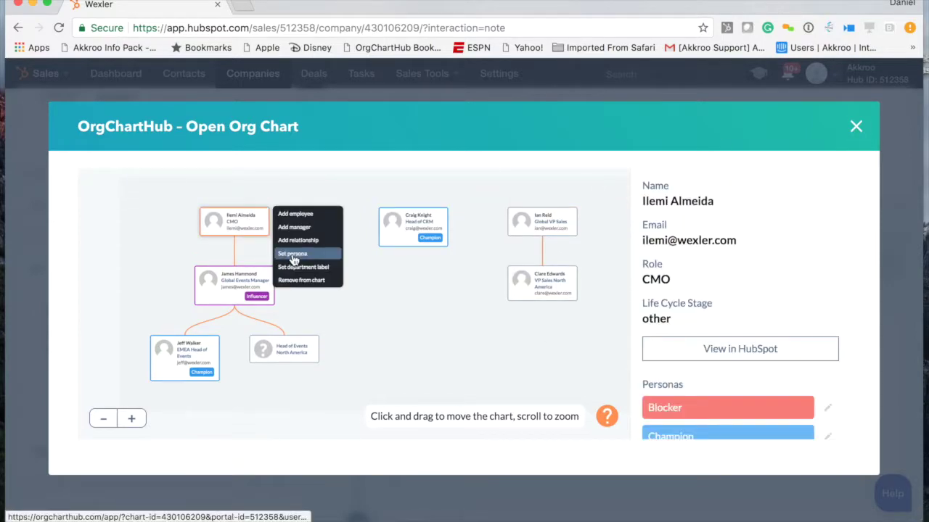
{"action": "left_click", "coordinate": [305, 253]}
- Insert the #sales licence checklist snippet into a new Wexler note, answer 'y', and save it
{"action": "scroll", "coordinate": [375, 365], "scroll_direction": "down", "scroll_amount": 5}
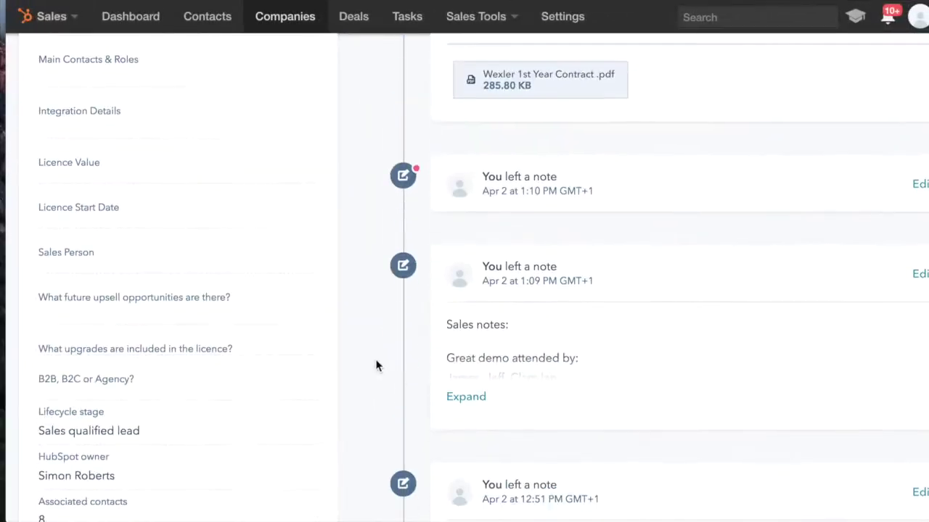
{"action": "scroll", "coordinate": [375, 365], "scroll_direction": "down", "scroll_amount": 5}
{"action": "scroll", "coordinate": [375, 365], "scroll_direction": "down", "scroll_amount": 5}
{"action": "scroll", "coordinate": [375, 365], "scroll_direction": "down", "scroll_amount": 5}
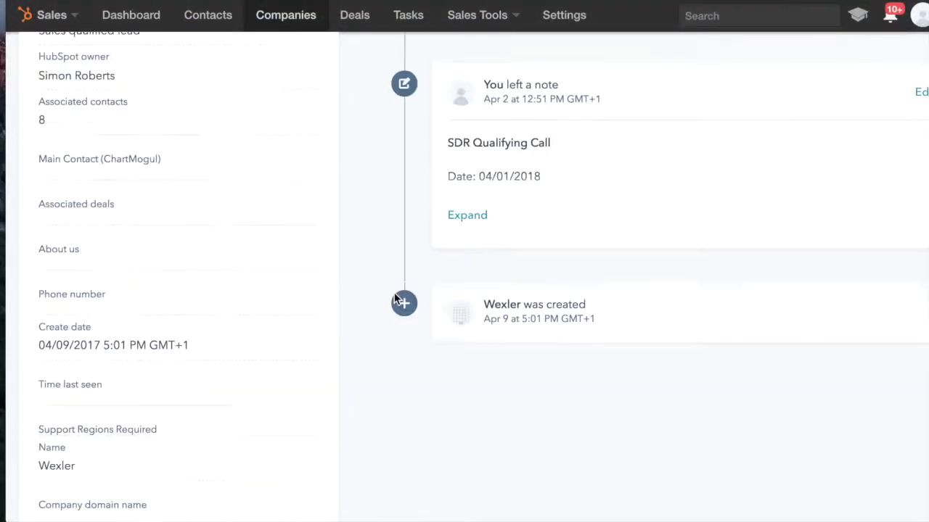
{"action": "scroll", "coordinate": [396, 300], "scroll_direction": "up", "scroll_amount": 1}
{"action": "left_click", "coordinate": [469, 160]}
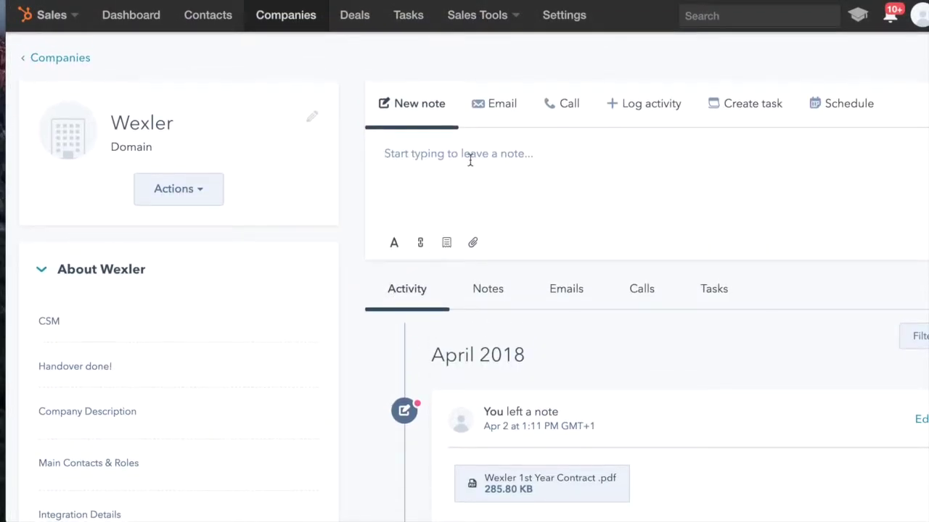
{"action": "type", "text": "#sale"}
{"action": "left_click", "coordinate": [480, 290]}
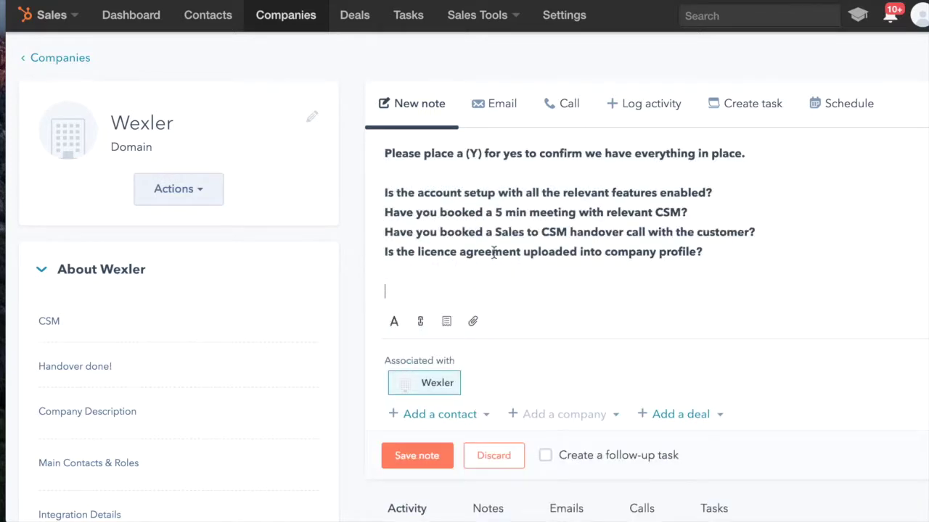
{"action": "left_click", "coordinate": [728, 191]}
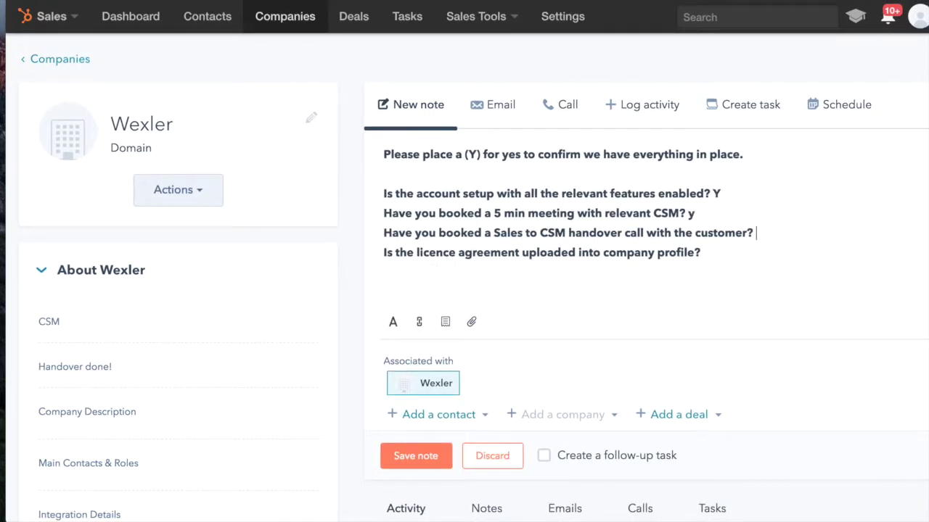
{"action": "type", "text": "y"}
{"action": "left_click", "coordinate": [414, 455]}
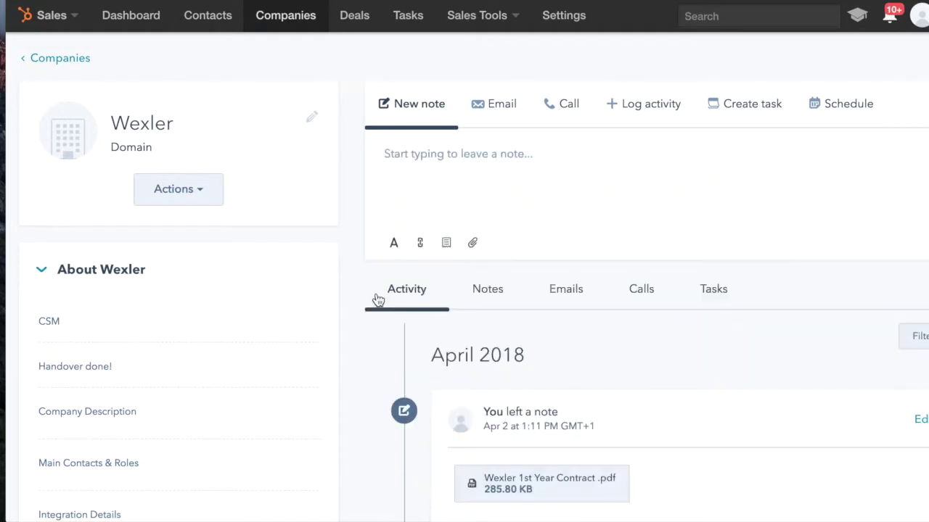
- Change Wexler's lifecycle stage to Customer, assign the new CSM owner, and save
{"action": "scroll", "coordinate": [301, 332], "scroll_direction": "down", "scroll_amount": 2}
{"action": "scroll", "coordinate": [298, 323], "scroll_direction": "down", "scroll_amount": 5}
{"action": "scroll", "coordinate": [296, 331], "scroll_direction": "down", "scroll_amount": 2}
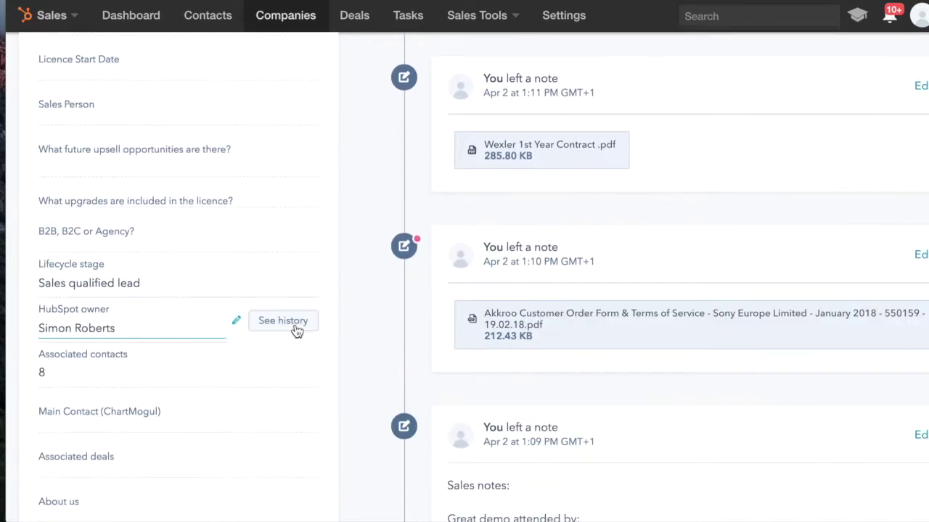
{"action": "left_click", "coordinate": [148, 221]}
{"action": "scroll", "coordinate": [162, 419], "scroll_direction": "down", "scroll_amount": 3}
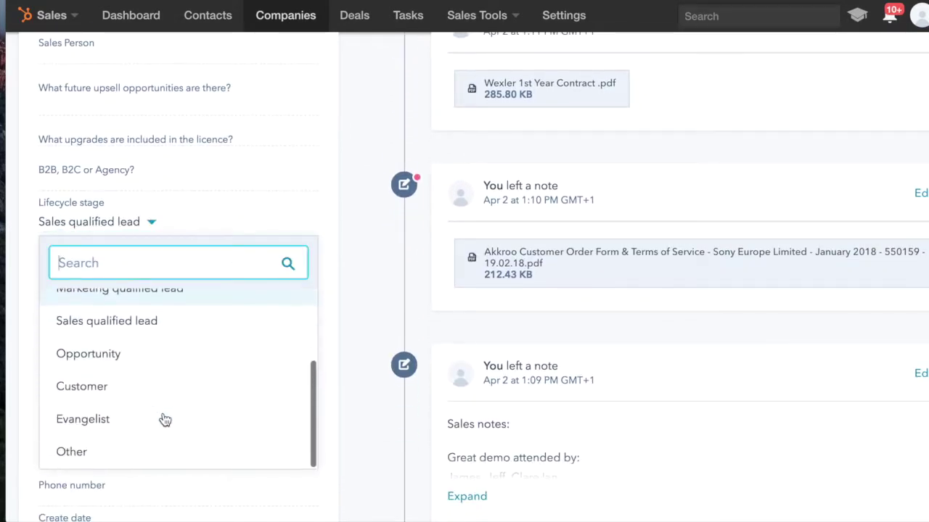
{"action": "left_click", "coordinate": [103, 390]}
{"action": "left_click", "coordinate": [116, 267]}
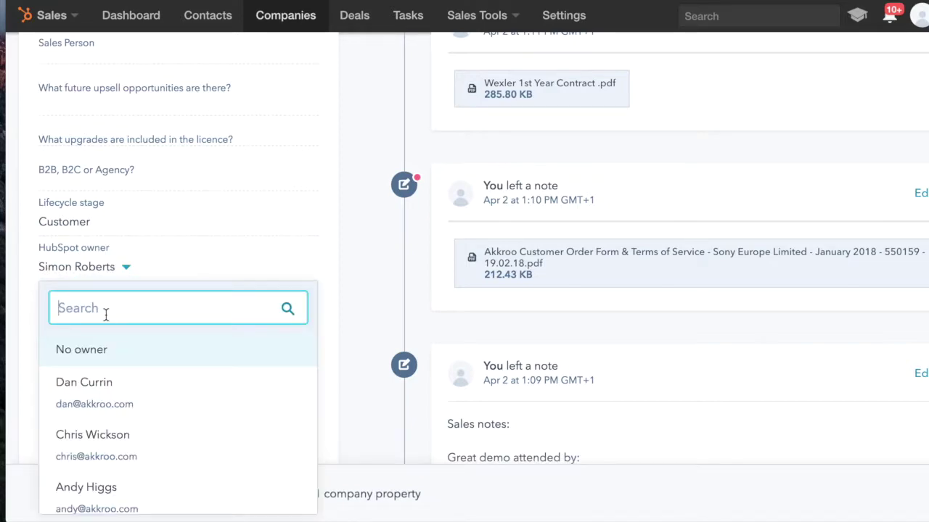
{"action": "type", "text": "james"}
{"action": "left_click", "coordinate": [106, 349]}
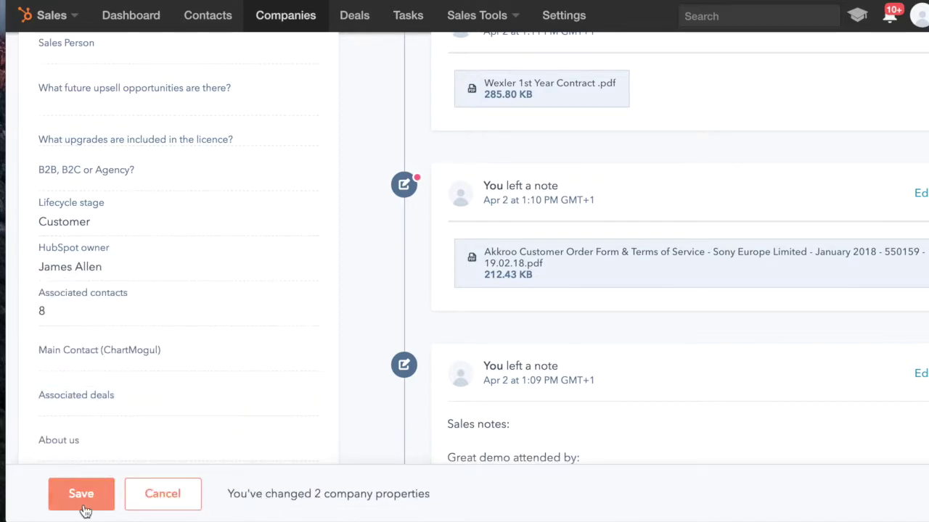
{"action": "left_click", "coordinate": [81, 494]}
{"action": "scroll", "coordinate": [218, 363], "scroll_direction": "up", "scroll_amount": 3}
{"action": "scroll", "coordinate": [447, 209], "scroll_direction": "up", "scroll_amount": 5}
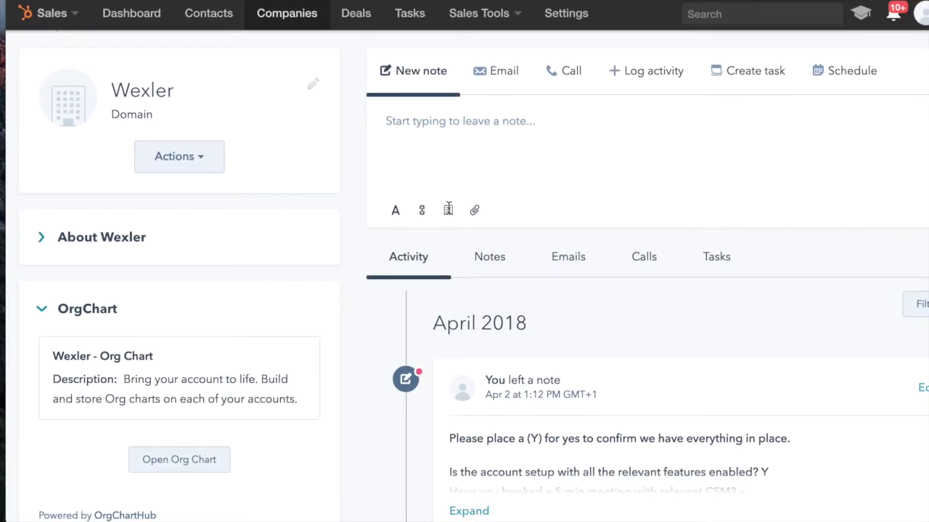
- Insert the CSM - Introduction snippet, answering 'June, July, EMEA and North America' and the main contact
{"action": "left_click", "coordinate": [448, 212]}
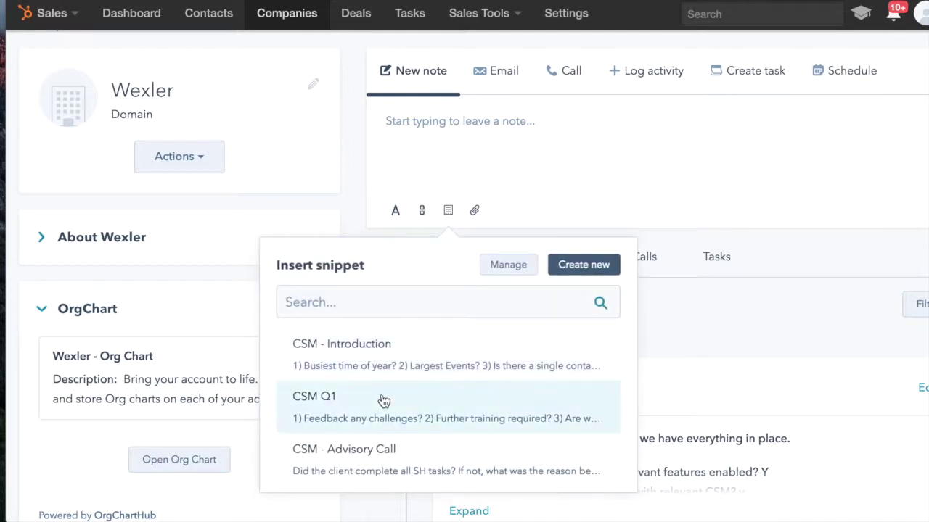
{"action": "left_click", "coordinate": [433, 356]}
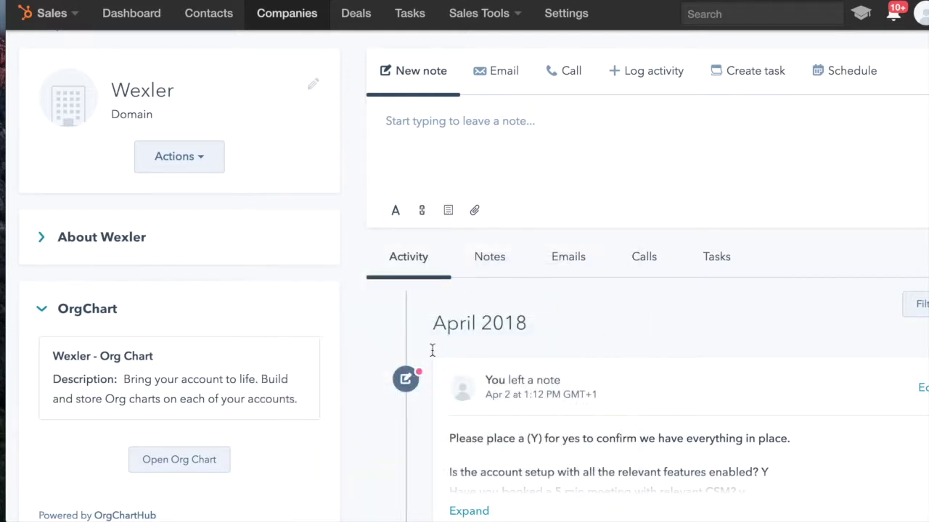
{"action": "type", "text": "June, July, "}
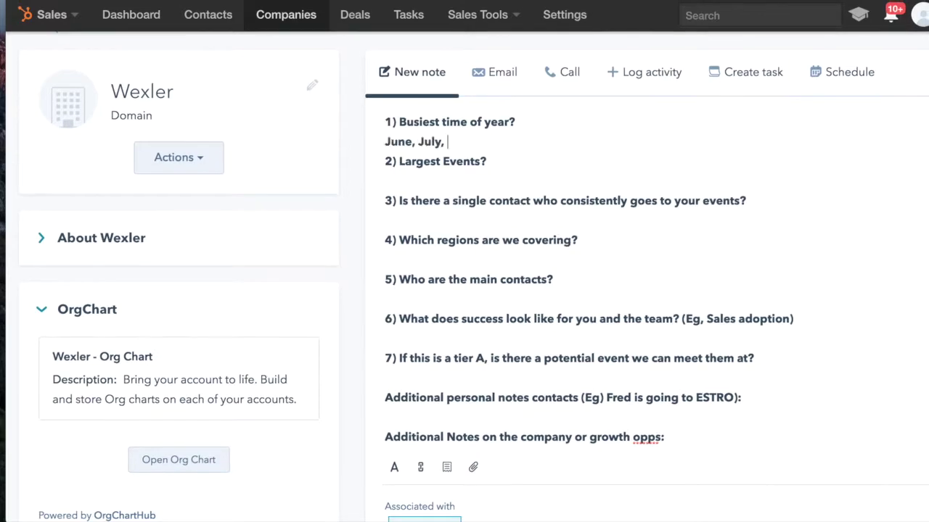
{"action": "type", "text": "EMEA and North America"}
{"action": "key", "text": "Down"}
{"action": "key", "text": "Down"}
{"action": "type", "text": "James"}
- Answer the rollout, next-meeting and APAC growth questions, then bring up Wexler's org chart
{"action": "key", "text": "Down"}
{"action": "key", "text": "Down"}
{"action": "type", "text": "Role out across both"}
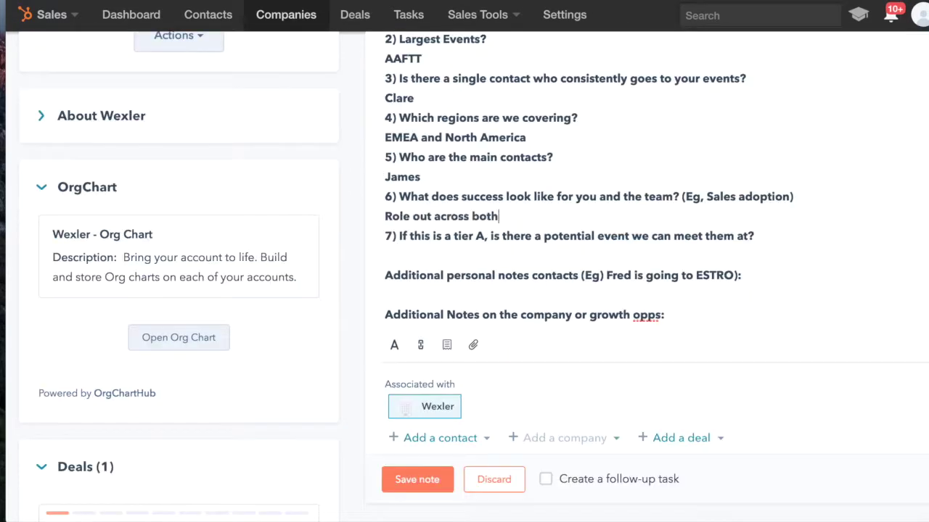
{"action": "type", "text": "AAFTT"}
{"action": "key", "text": "Down"}
{"action": "key", "text": "Down"}
{"action": "type", "text": "we need to meet with James at th"}
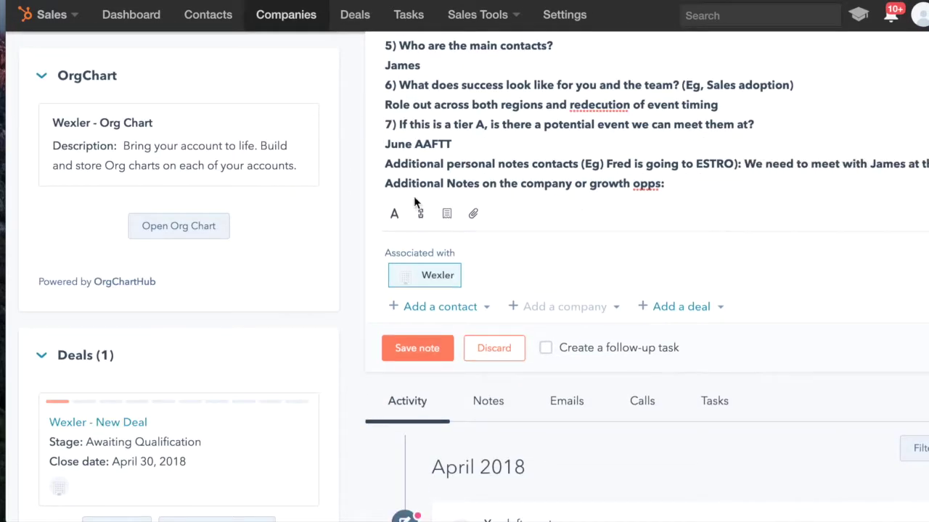
{"action": "key", "text": "Down"}
{"action": "key", "text": "Down"}
{"action": "type", "text": "APAC still need a solution going"}
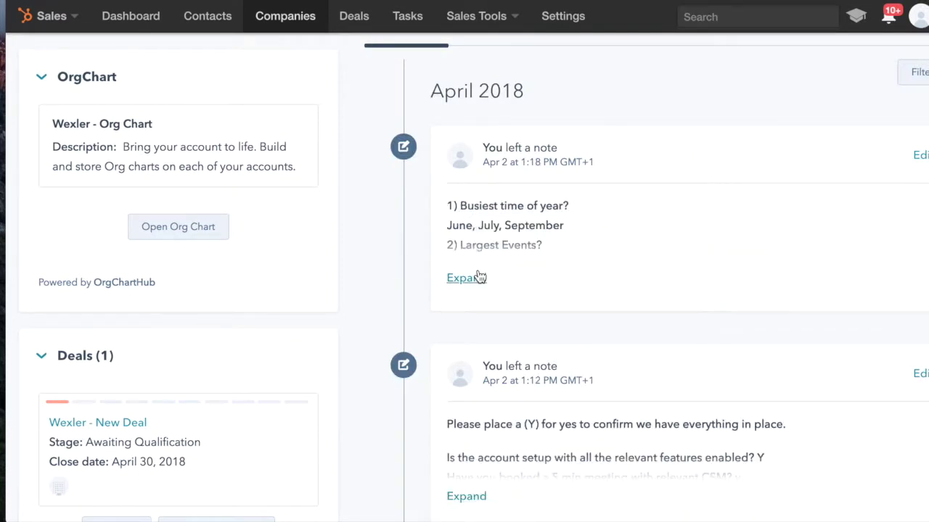
{"action": "left_click", "coordinate": [208, 236]}
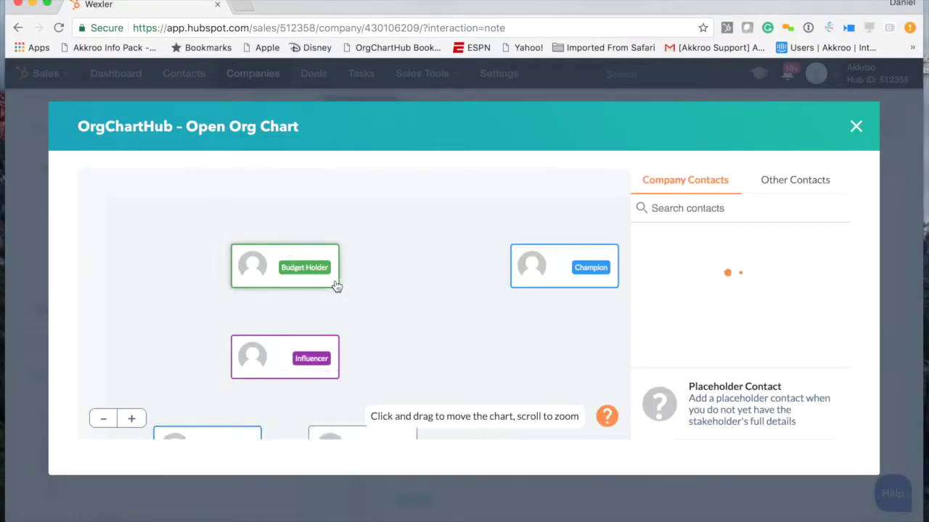
- Tag the Global Events Manager, EMEA Head of Events and Head of CRM as Main Address User
{"action": "left_click", "coordinate": [283, 299]}
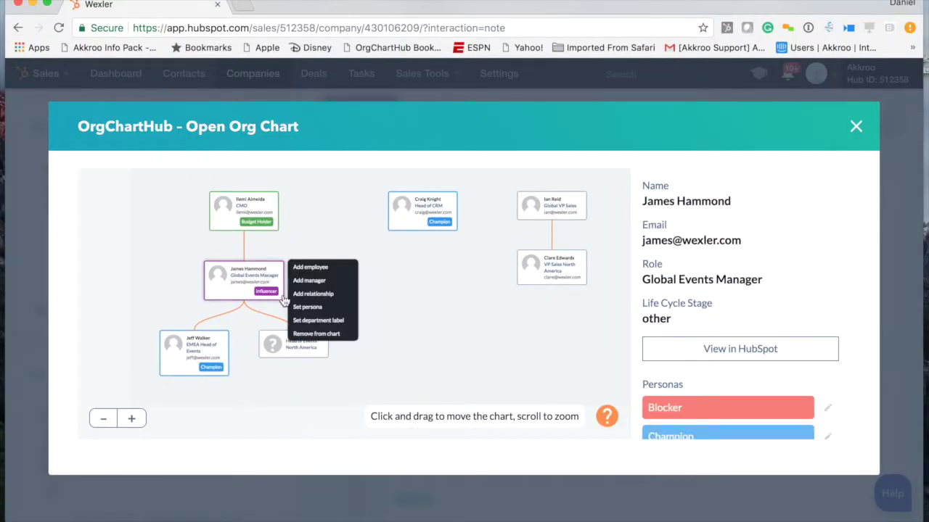
{"action": "left_click", "coordinate": [311, 308]}
{"action": "left_click", "coordinate": [323, 339]}
{"action": "left_click", "coordinate": [194, 352]}
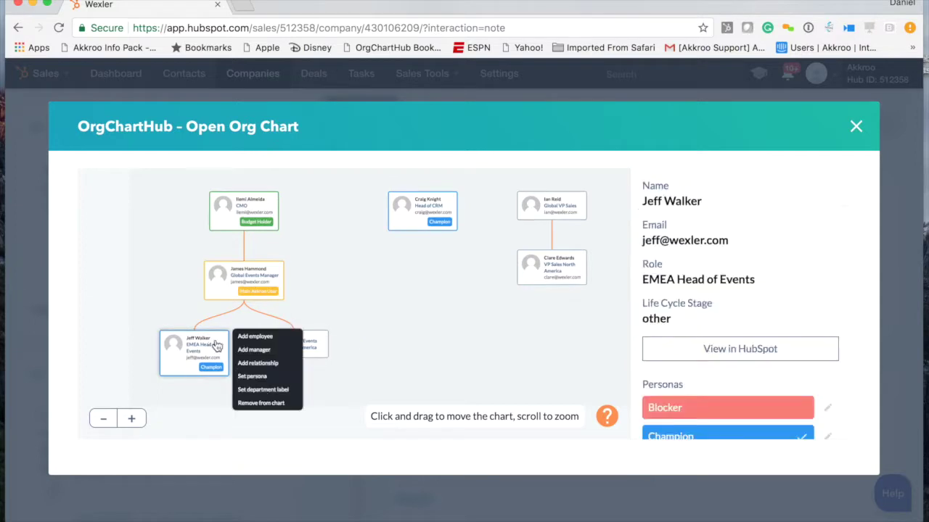
{"action": "left_click", "coordinate": [255, 376]}
{"action": "left_click", "coordinate": [270, 400]}
{"action": "left_click", "coordinate": [312, 345]}
{"action": "left_click", "coordinate": [435, 219]}
{"action": "left_click", "coordinate": [487, 238]}
{"action": "left_click", "coordinate": [475, 285]}
- Tag the Global VP Sales and VP Sales North America with the Influencer persona
{"action": "left_click", "coordinate": [568, 210]}
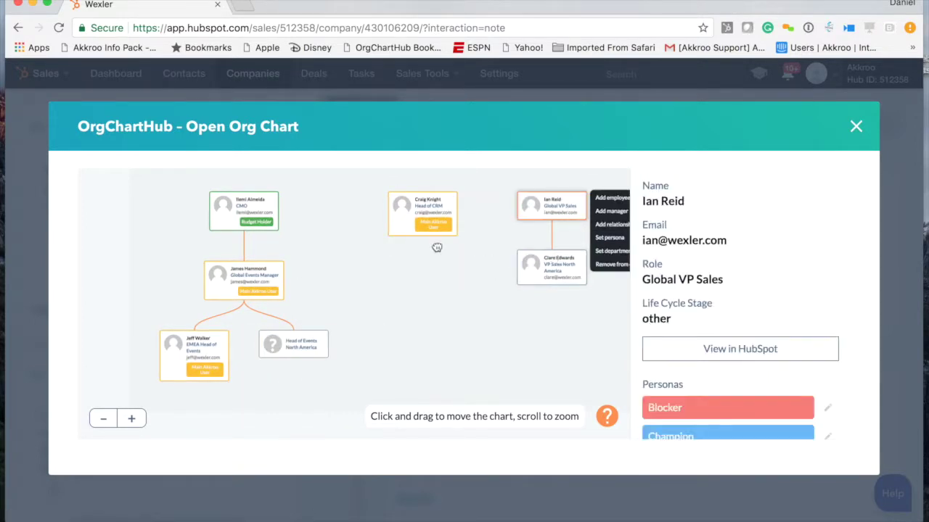
{"action": "left_click", "coordinate": [560, 251]}
{"action": "left_click", "coordinate": [542, 244]}
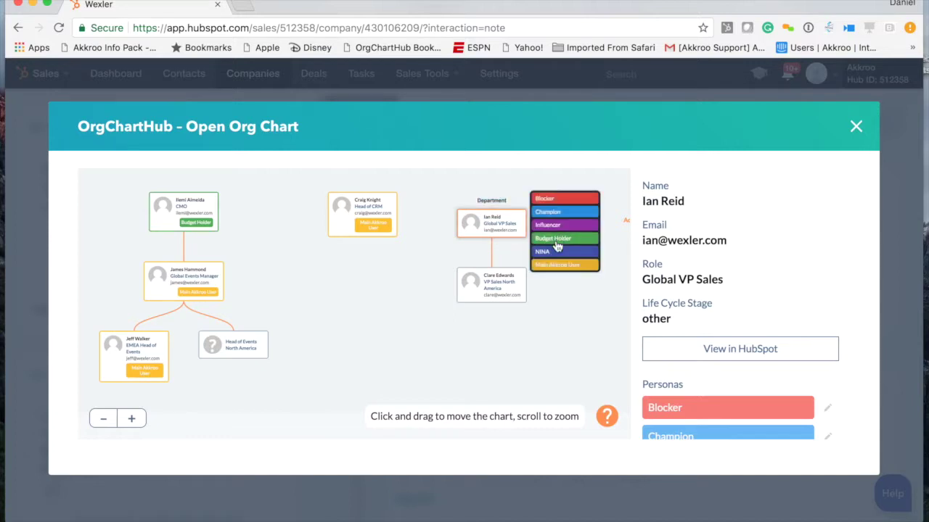
{"action": "left_click", "coordinate": [552, 225]}
{"action": "left_click", "coordinate": [493, 287]}
{"action": "left_click", "coordinate": [548, 324]}
{"action": "left_click", "coordinate": [185, 280]}
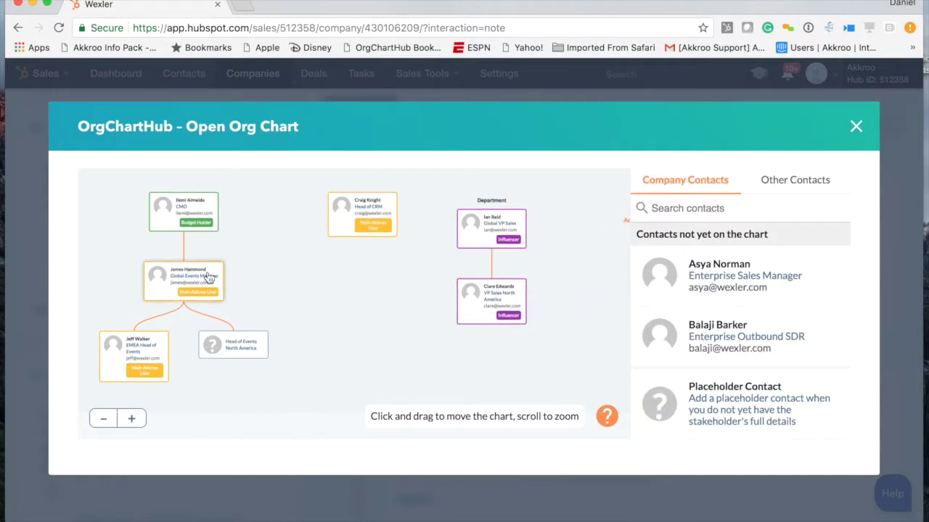
- Add the Enterprise Outbound SDR to the org chart reporting to the Global Events Manager
{"action": "left_click", "coordinate": [217, 272]}
{"action": "left_click", "coordinate": [283, 278]}
{"action": "scroll", "coordinate": [691, 319], "scroll_direction": "down", "scroll_amount": 5}
{"action": "scroll", "coordinate": [692, 320], "scroll_direction": "up", "scroll_amount": 5}
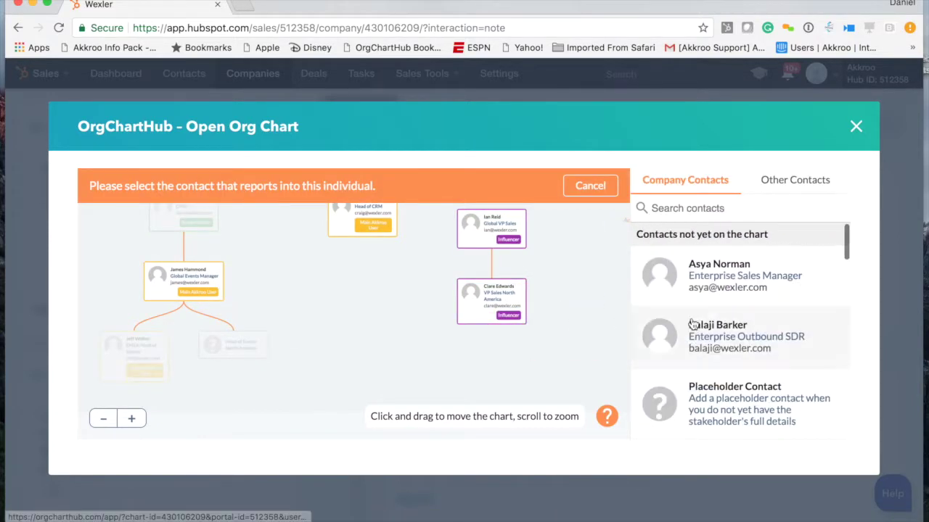
{"action": "left_click", "coordinate": [725, 327]}
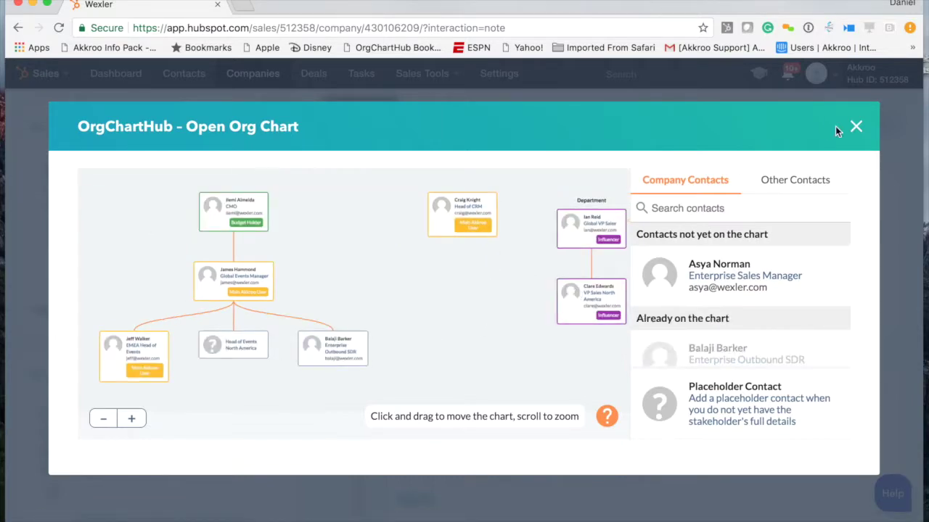